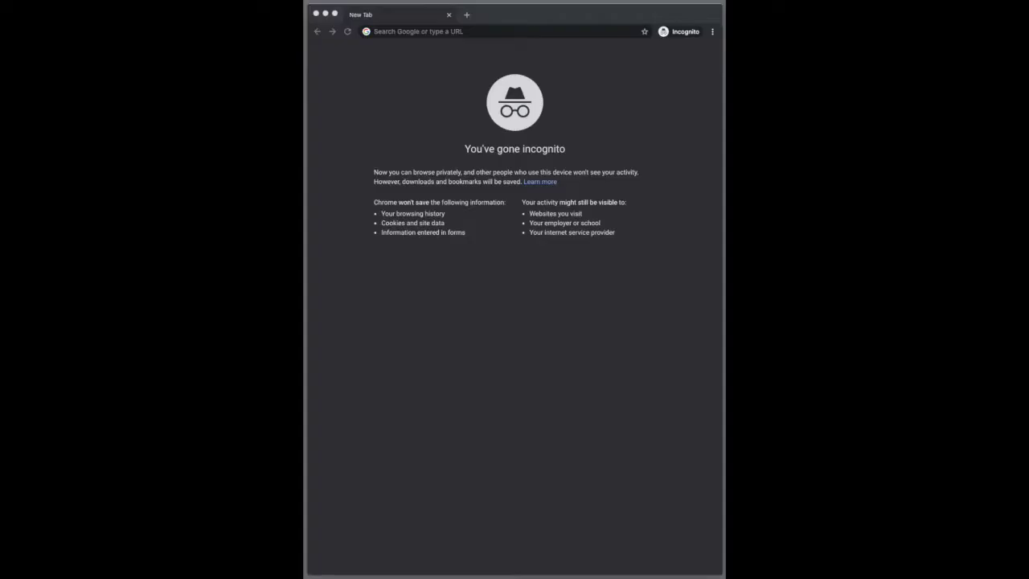
# - Open the Wikipedia COVID-19 US article at its state table, then Google Sheets in a new tab
pyautogui.click(449, 30)
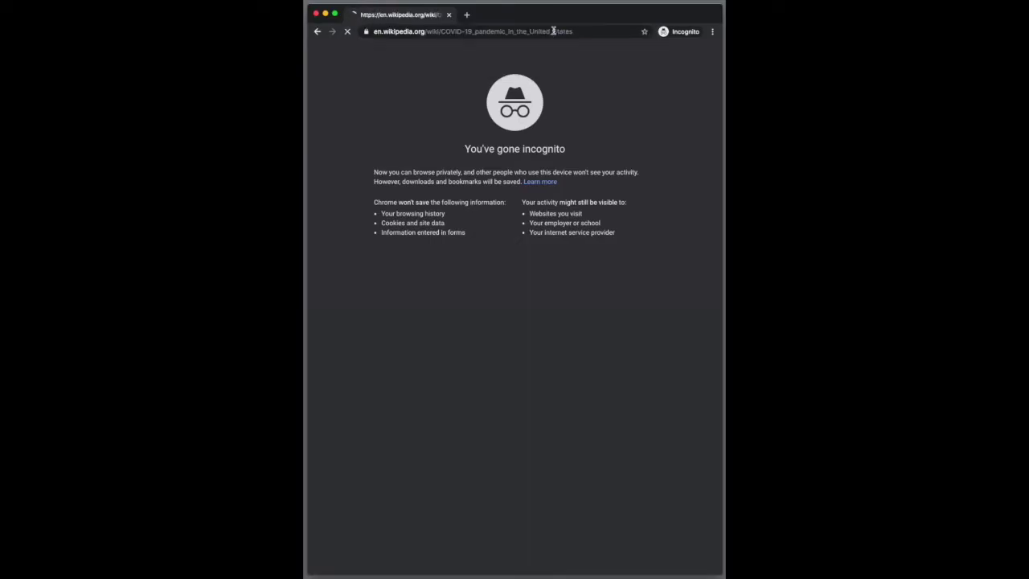
pyautogui.scroll(-20, 585, 201)
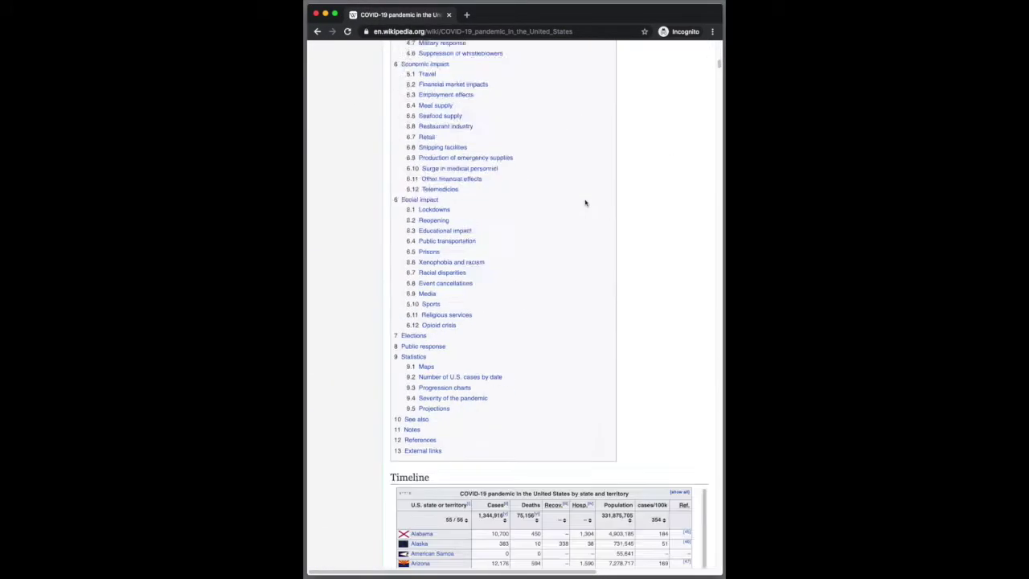
pyautogui.press('super+t')
pyautogui.write('she')
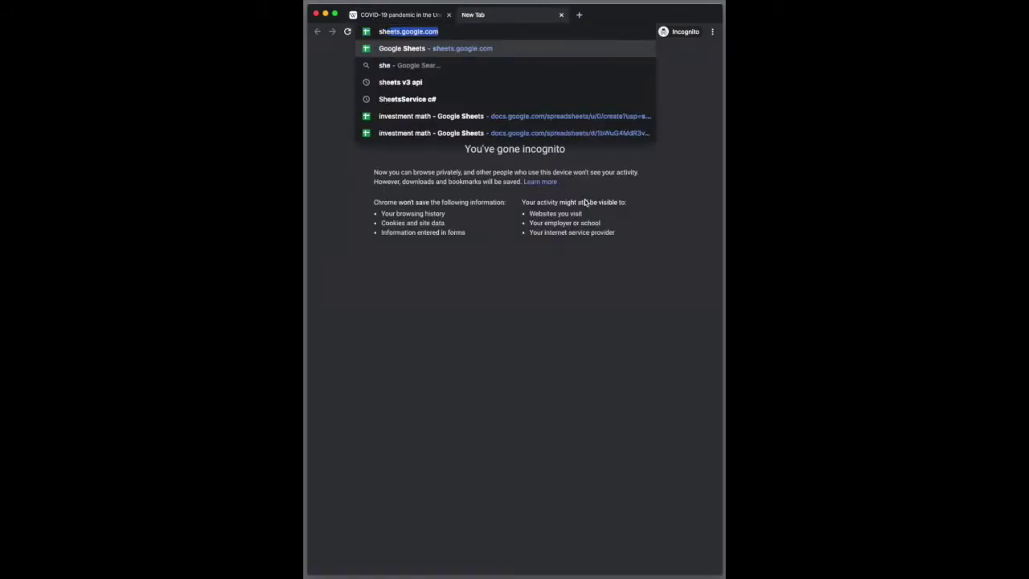
pyautogui.press('Delete')
pyautogui.press('Down')
pyautogui.press('Down')
pyautogui.press('Down')
pyautogui.press('Return')
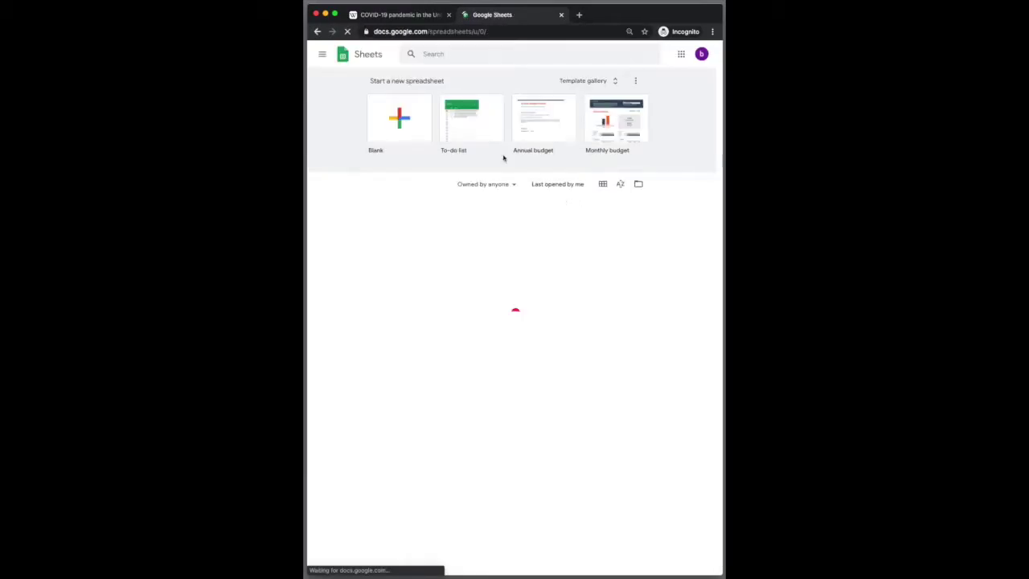
# - Create a blank spreadsheet titled 'Covid-19 US States 2020-05-14'
pyautogui.click(402, 108)
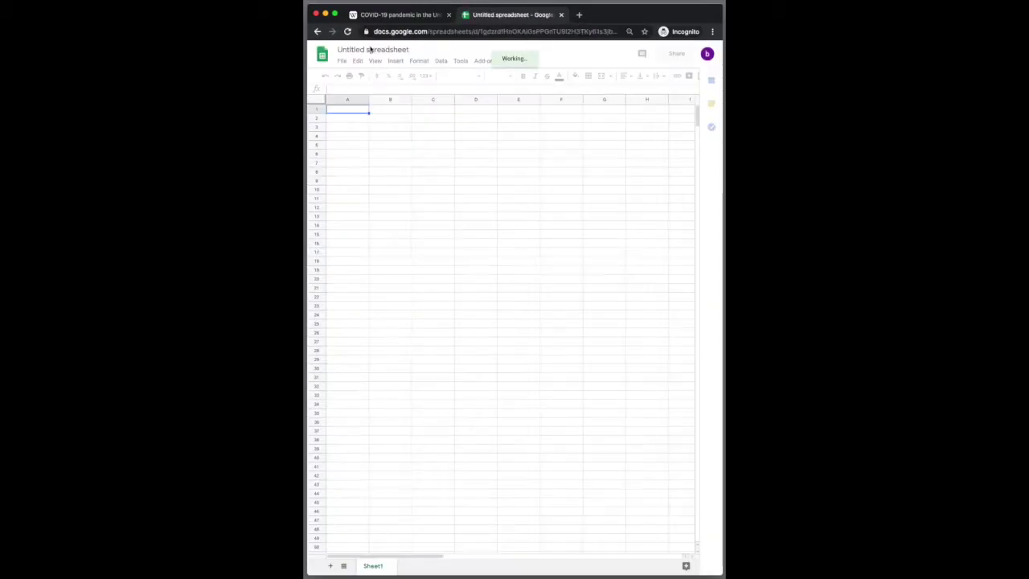
pyautogui.click(373, 49)
pyautogui.write('V')
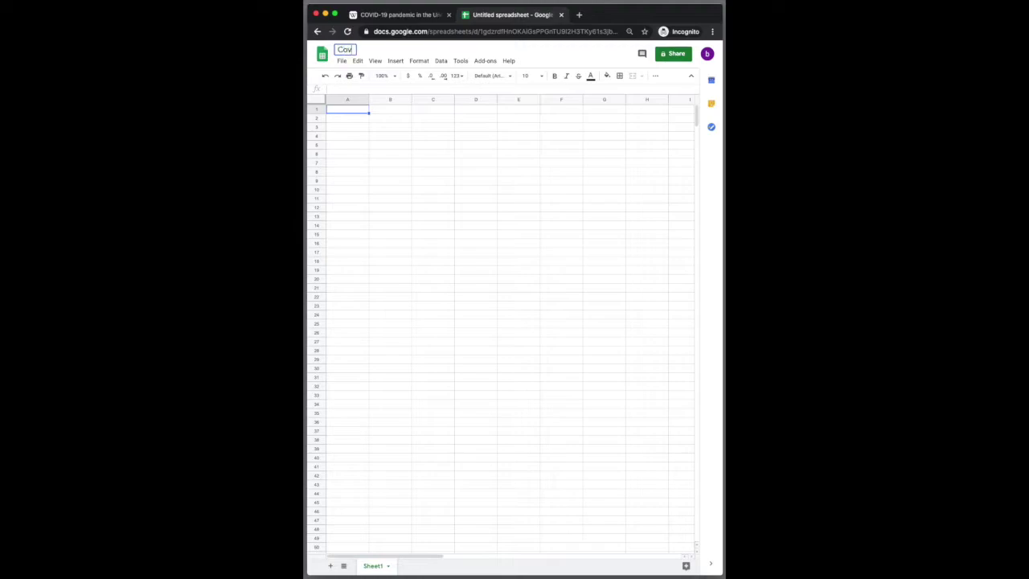
pyautogui.write('ovid-19 US States 2020-0')
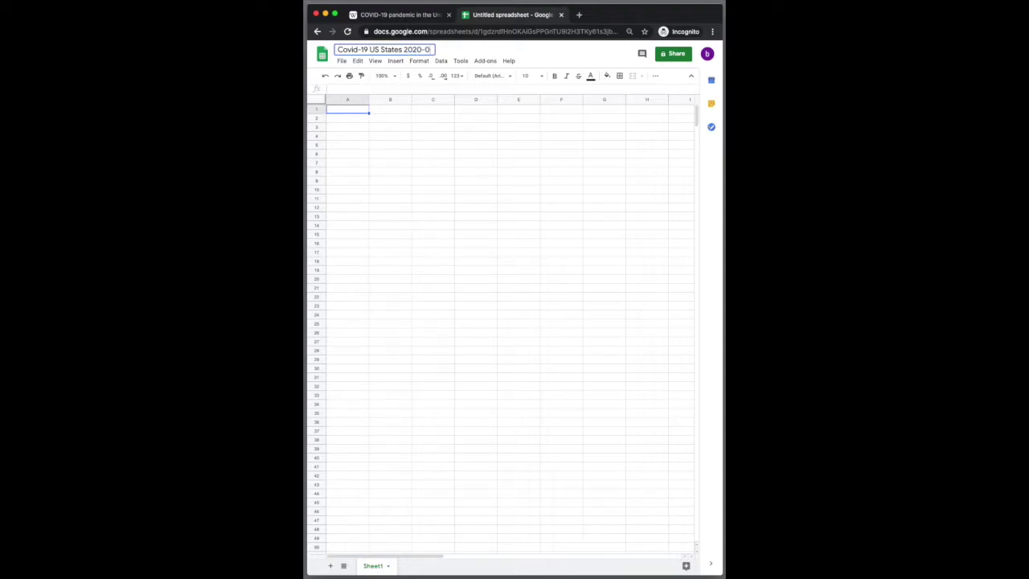
pyautogui.write('5-1')
pyautogui.press('Return')
# - Copy the Wikipedia state-by-state table and paste it into the spreadsheet's top-left cell
pyautogui.click(406, 15)
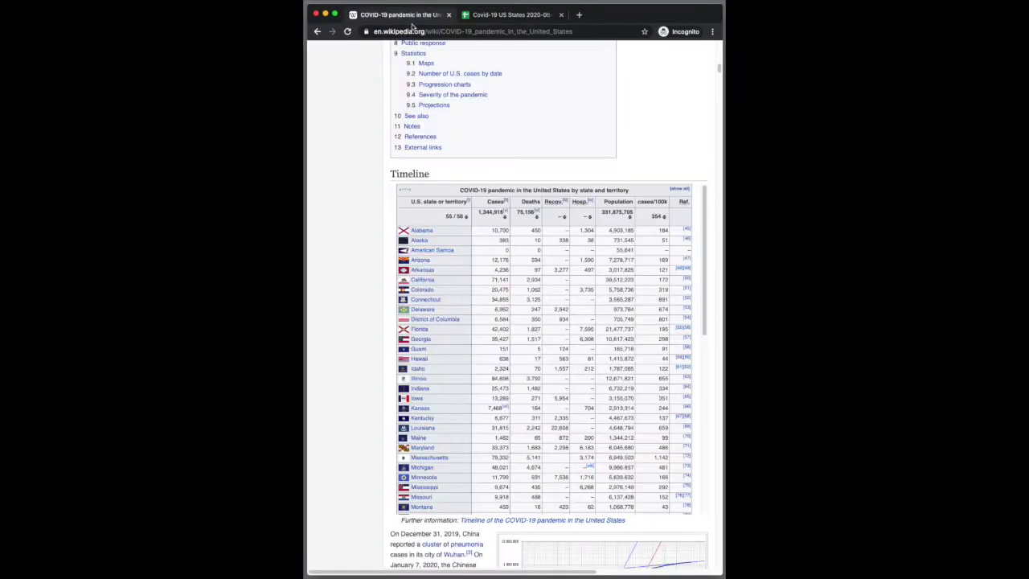
pyautogui.moveTo(410, 202); pyautogui.dragTo(689, 416)
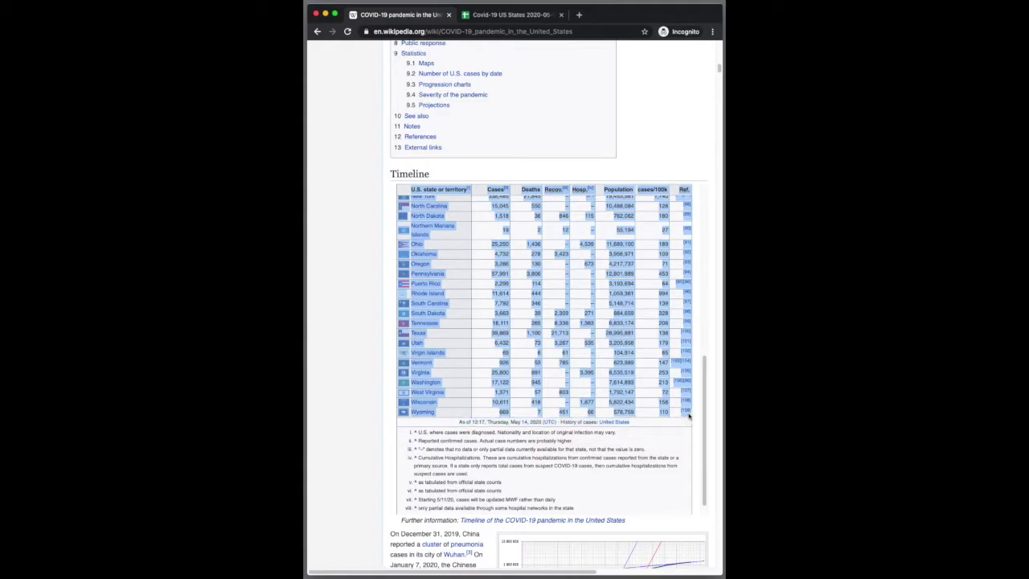
pyautogui.click(515, 15)
pyautogui.click(351, 119)
pyautogui.click(354, 110)
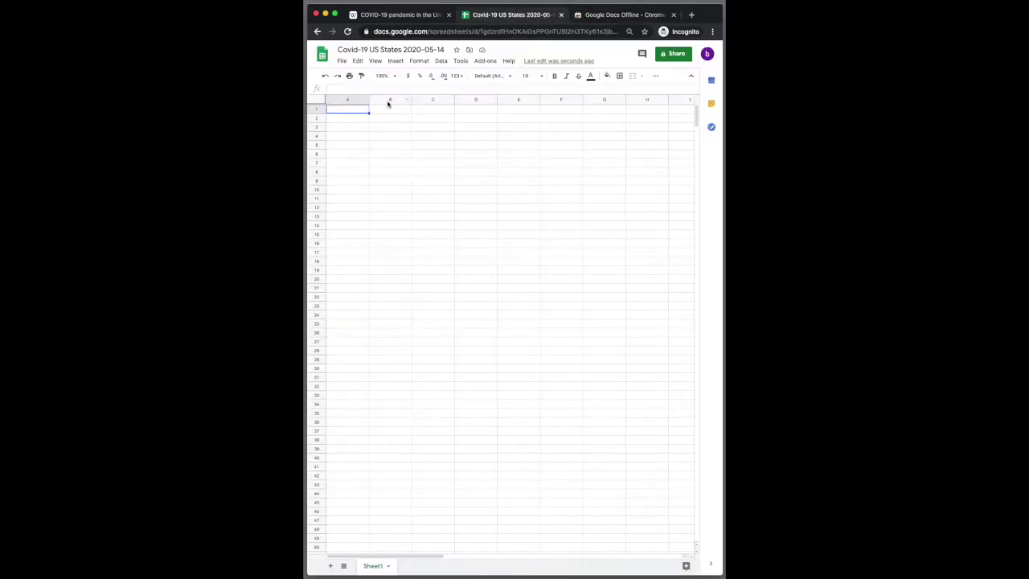
pyautogui.press('super+v')
# - Clear the totals row from row 2 of the pasted table
pyautogui.click(383, 136)
pyautogui.press('Down')
pyautogui.hotkey('shift', 'Right')
pyautogui.hotkey('shift', 'Right')
pyautogui.hotkey('shift', 'Right')
pyautogui.hotkey('shift', 'Right')
pyautogui.hotkey('shift', 'Right')
pyautogui.hotkey('shift', 'Right')
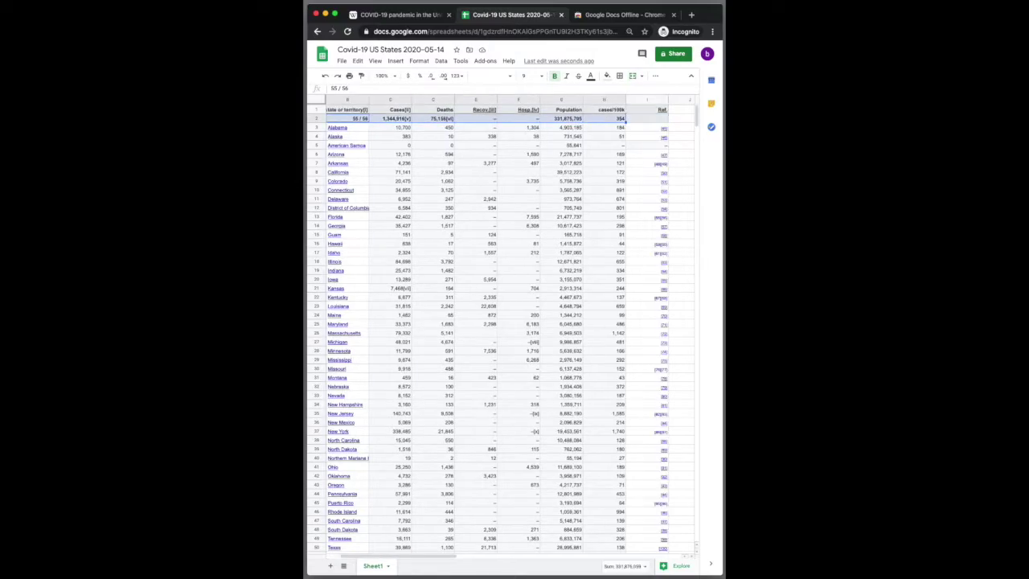
pyautogui.press('Delete')
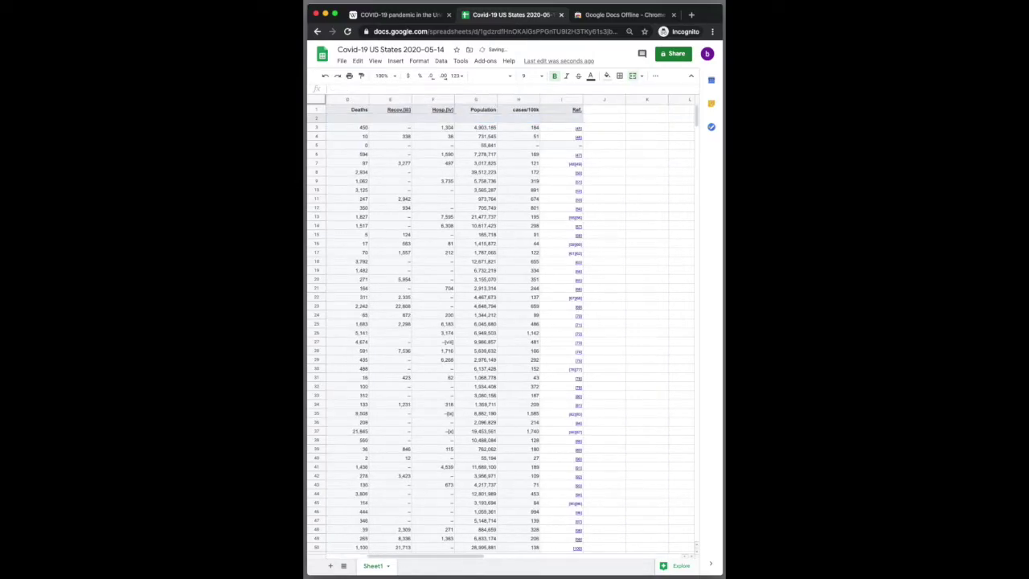
pyautogui.press('Up')
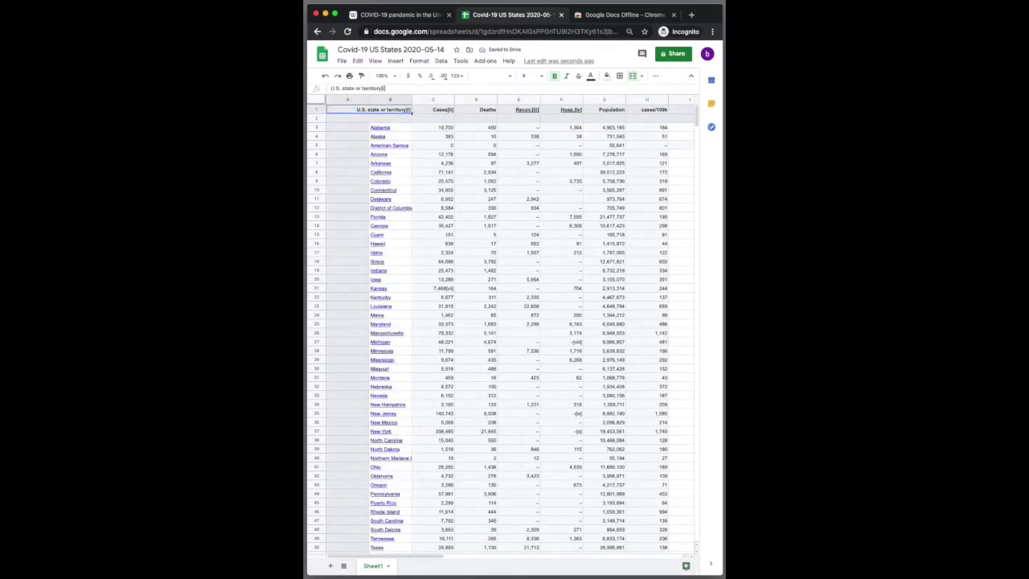
# - Retype the column headers as State, Cases, Recov. and Hosp
pyautogui.write('State')
pyautogui.press('Tab')
pyautogui.press('Tab')
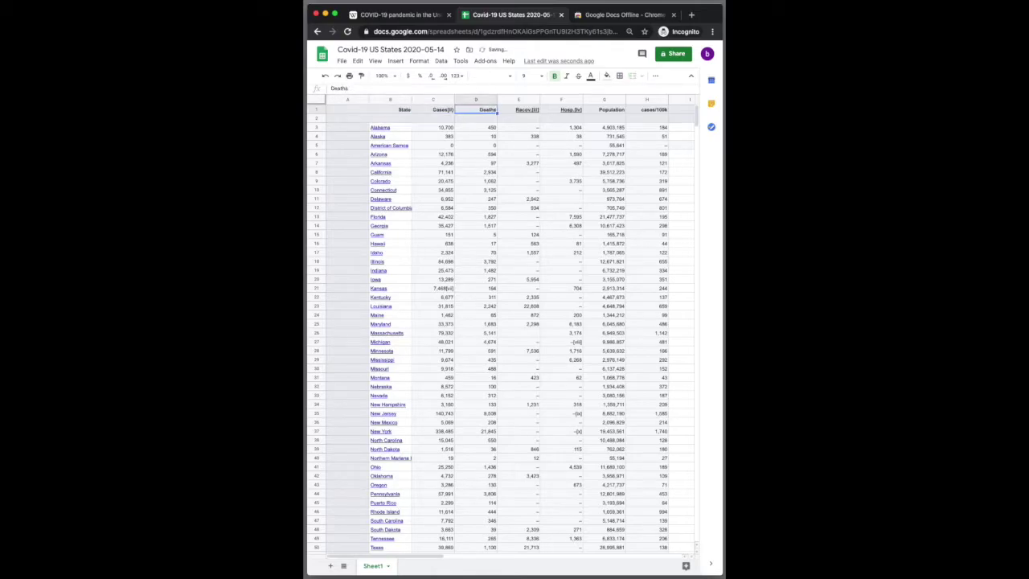
pyautogui.press('Right')
pyautogui.press('Right')
pyautogui.press('Right')
pyautogui.press('Left')
pyautogui.press('Left')
pyautogui.press('Left')
pyautogui.press('Left')
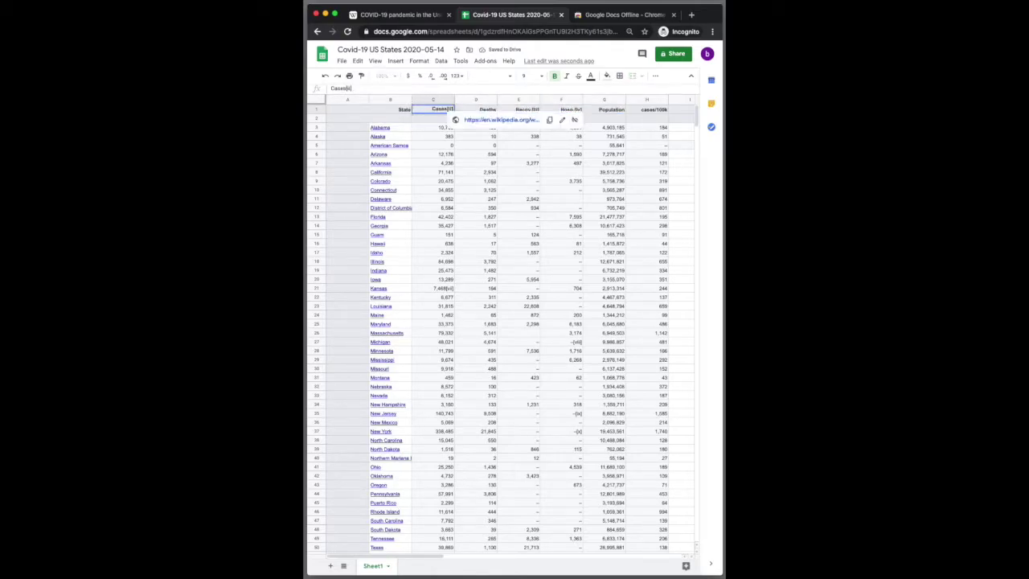
pyautogui.write('Cases')
pyautogui.press('Tab')
pyautogui.press('Tab')
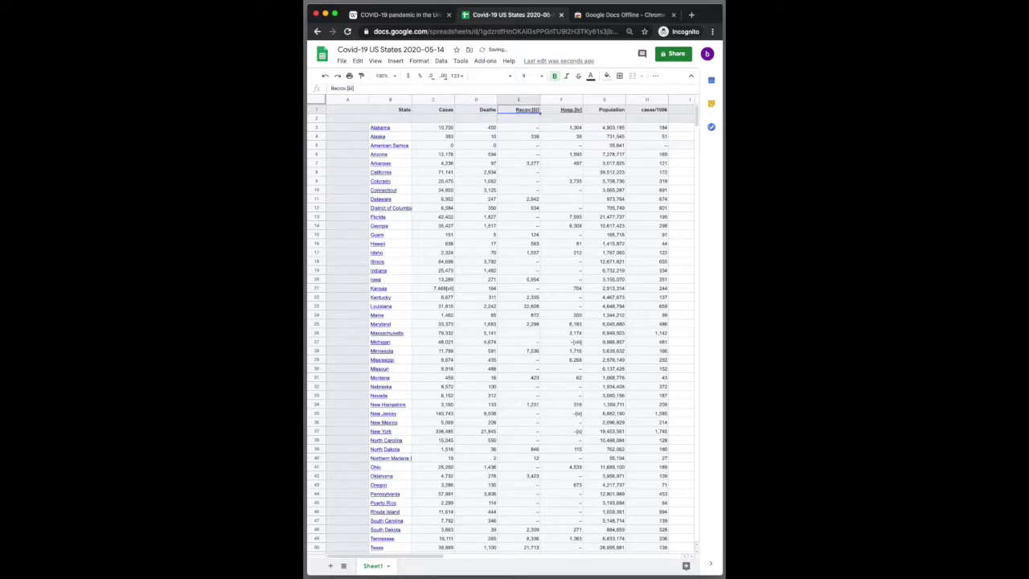
pyautogui.write('Recov.')
pyautogui.press('Tab')
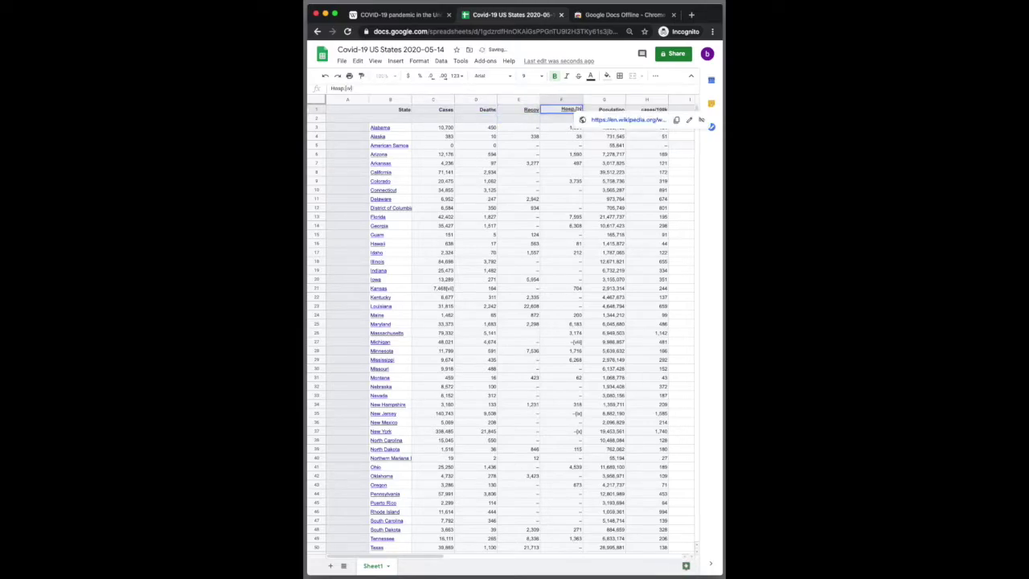
pyautogui.write('Hosp.')
pyautogui.press('Tab')
pyautogui.press('Tab')
# - Delete the now-empty row 2
pyautogui.click(647, 127)
pyautogui.press('Left')
pyautogui.press('Left')
pyautogui.press('Left')
pyautogui.press('Left')
pyautogui.press('Left')
pyautogui.press('Left')
pyautogui.press('Up')
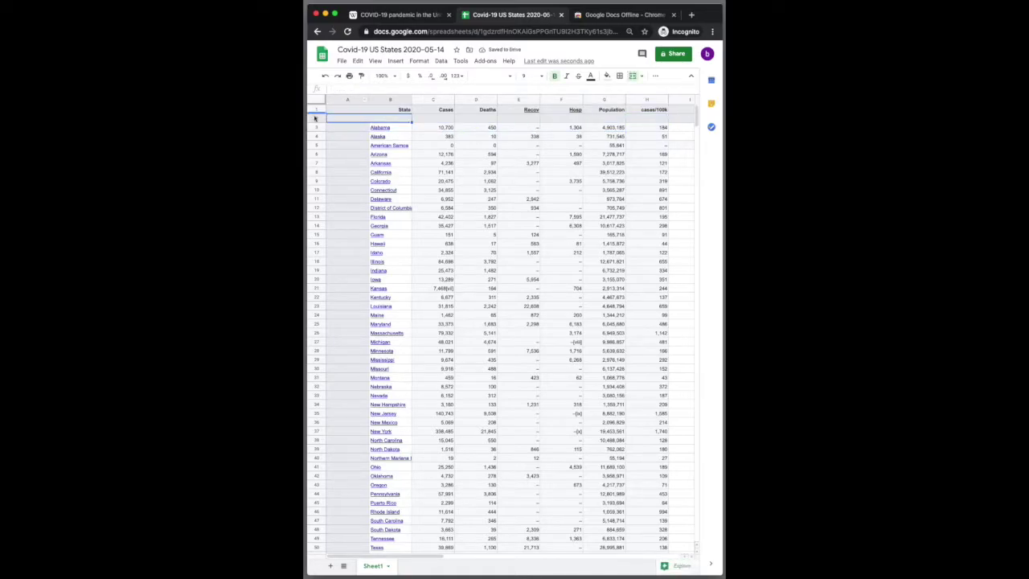
pyautogui.click(314, 118)
pyautogui.rightClick(314, 118)
pyautogui.click(358, 214)
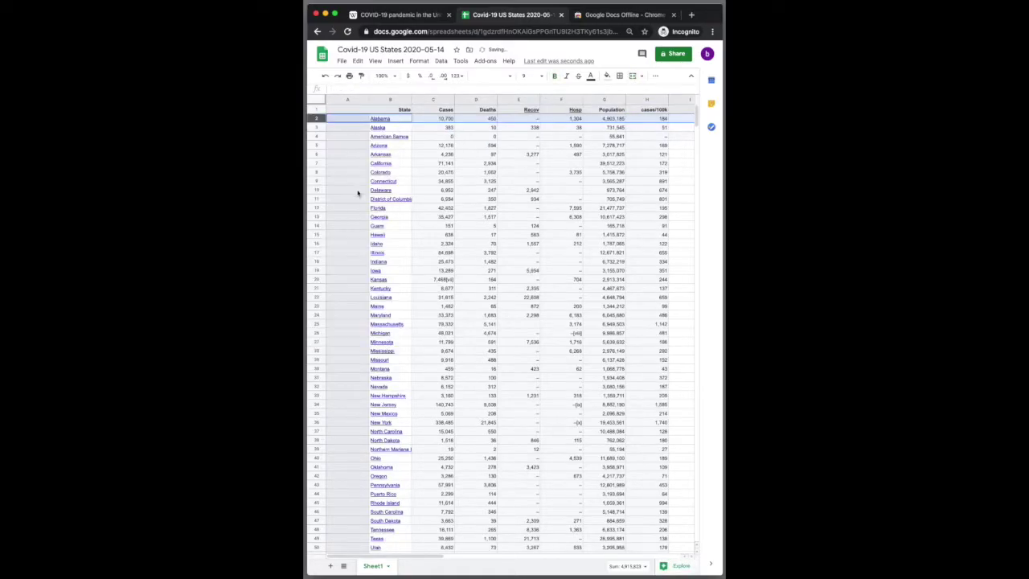
# - Delete empty column A and rename the A1 header to lowercase 'state'
pyautogui.click(356, 118)
pyautogui.press('Right')
pyautogui.press('Right')
pyautogui.press('Up')
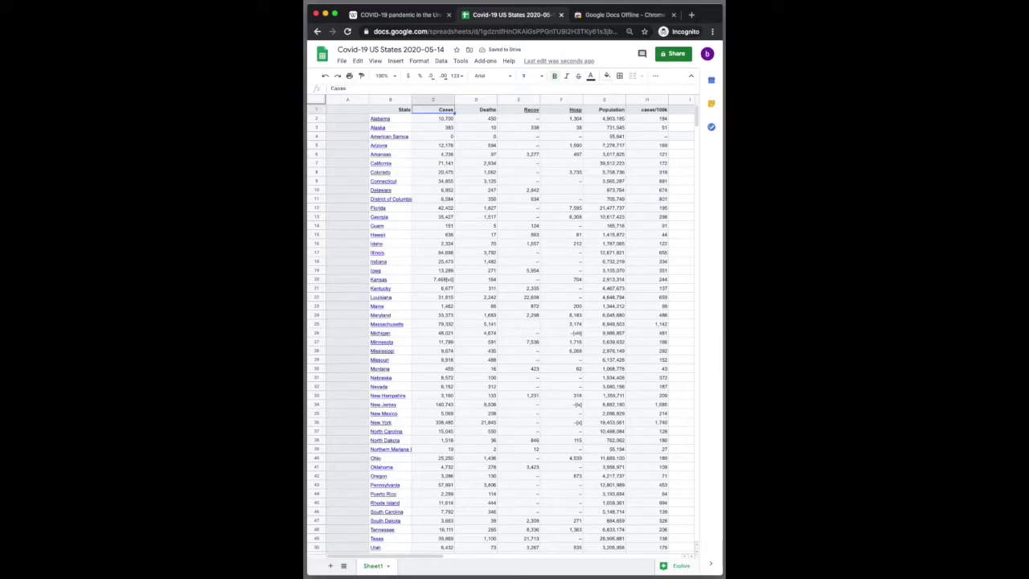
pyautogui.press('Left')
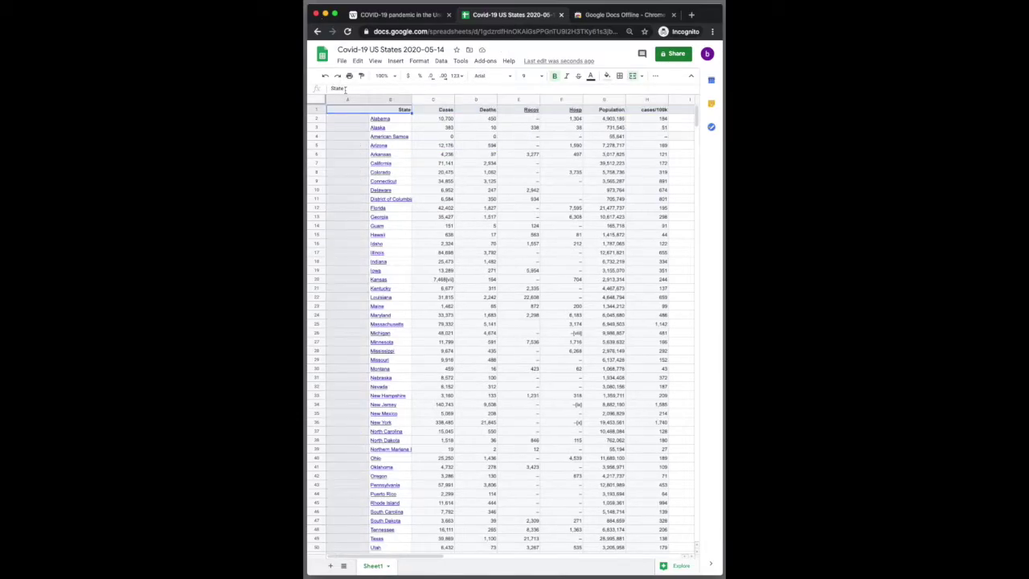
pyautogui.click(347, 99)
pyautogui.rightClick(347, 99)
pyautogui.click(398, 197)
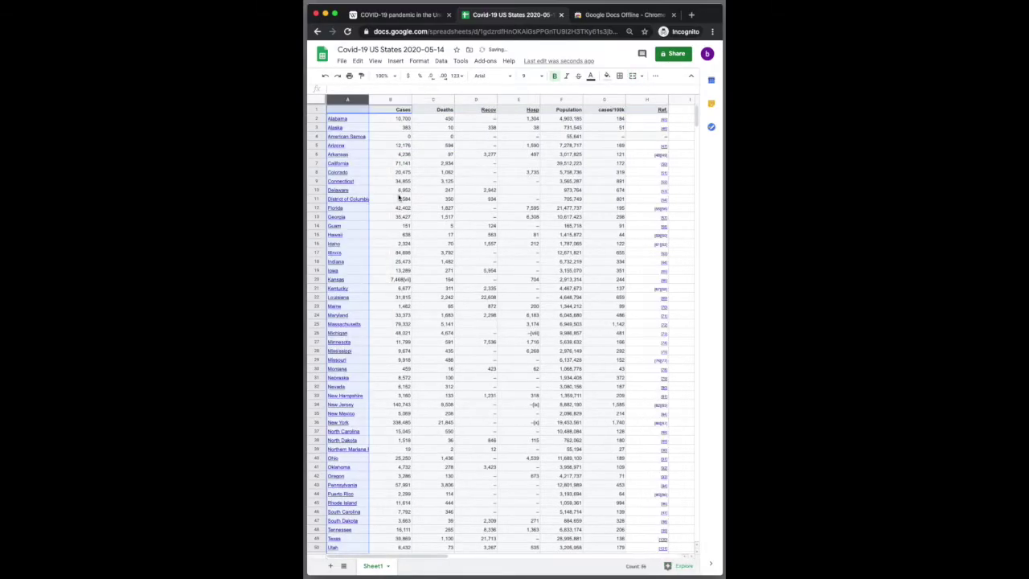
pyautogui.write('stat')
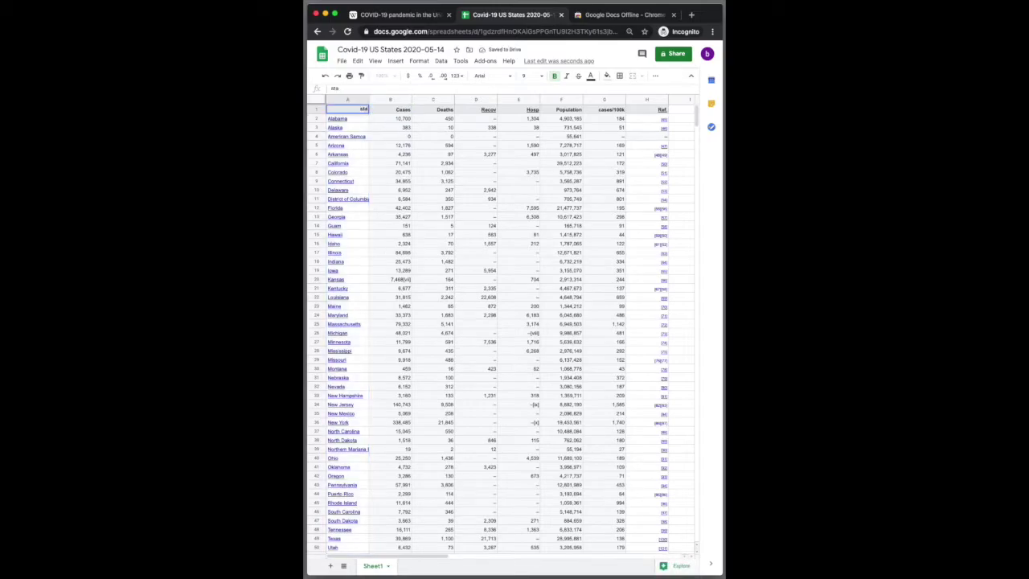
pyautogui.write('e')
pyautogui.press('Return')
# - Review the cleaned table and begin entering the Mapalist address in another tab
pyautogui.scroll(-5, 579, 196)
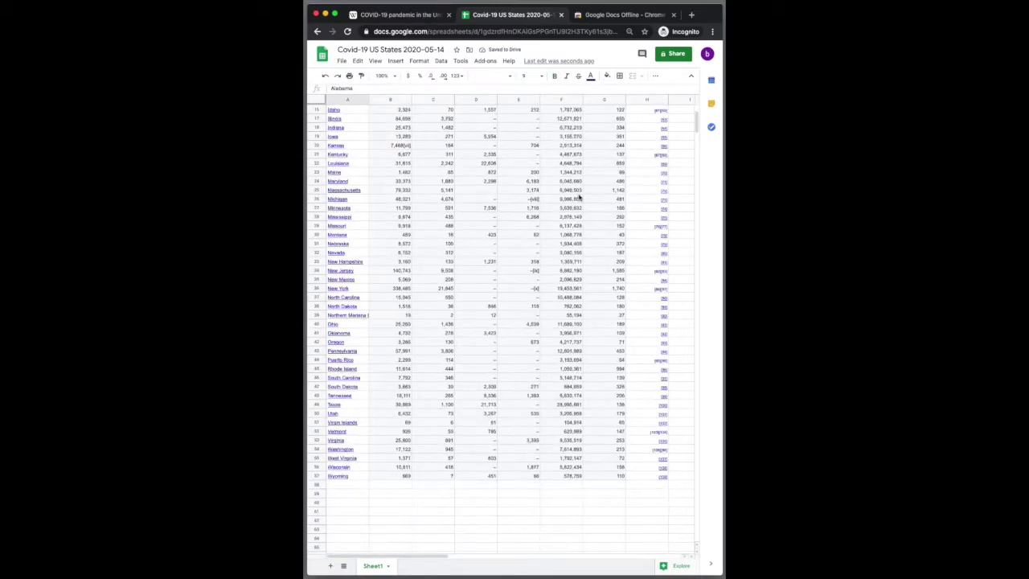
pyautogui.scroll(5, 571, 161)
pyautogui.click(584, 16)
pyautogui.click(506, 31)
# - Go to mapalist.com, sign in with Google, and start a new map
pyautogui.write('map')
pyautogui.press('Return')
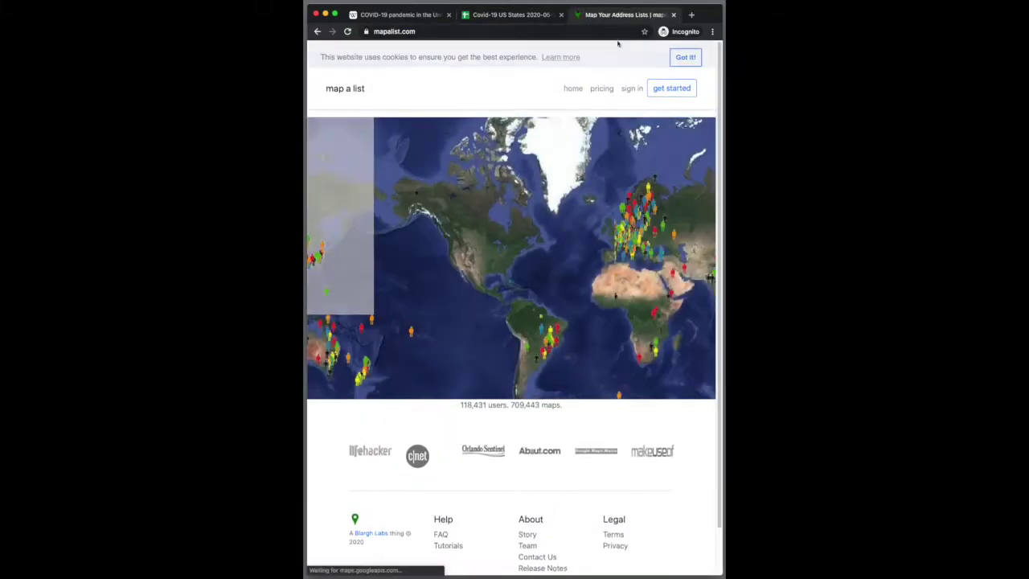
pyautogui.click(632, 67)
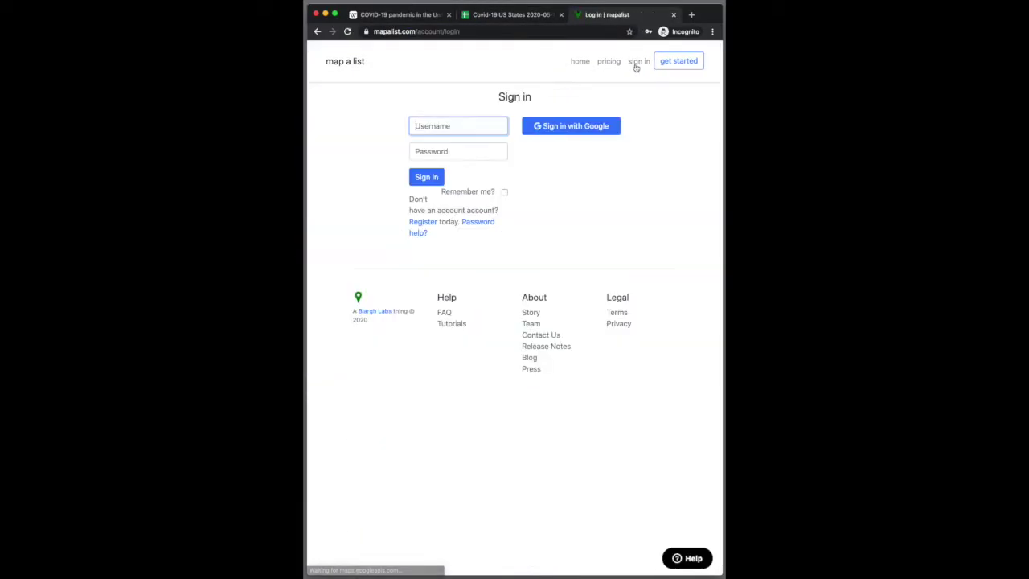
pyautogui.click(598, 127)
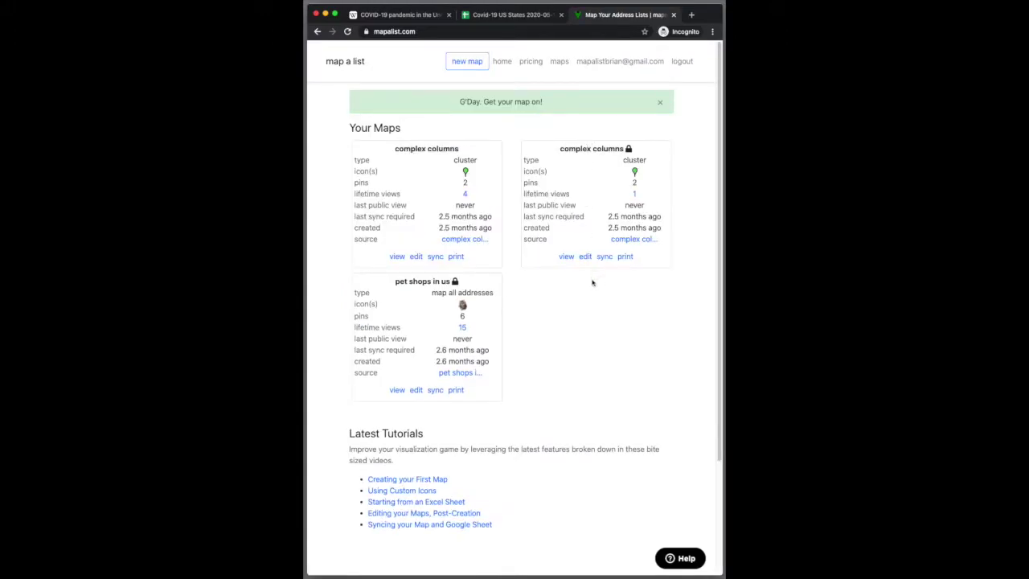
pyautogui.click(466, 61)
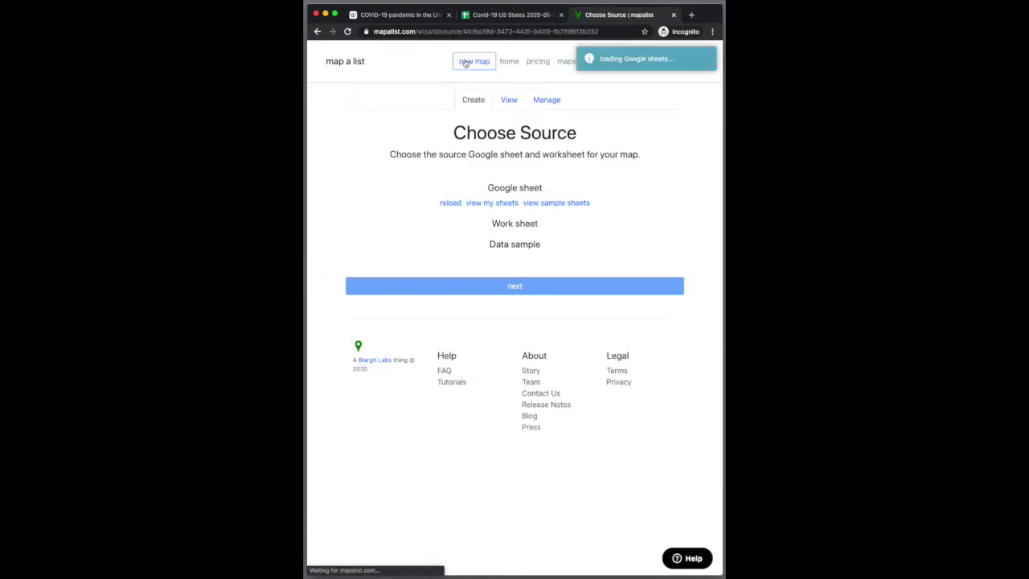
# - Choose the Covid-19 US States 2020-05-14 sheet as the data source and continue
pyautogui.click(618, 206)
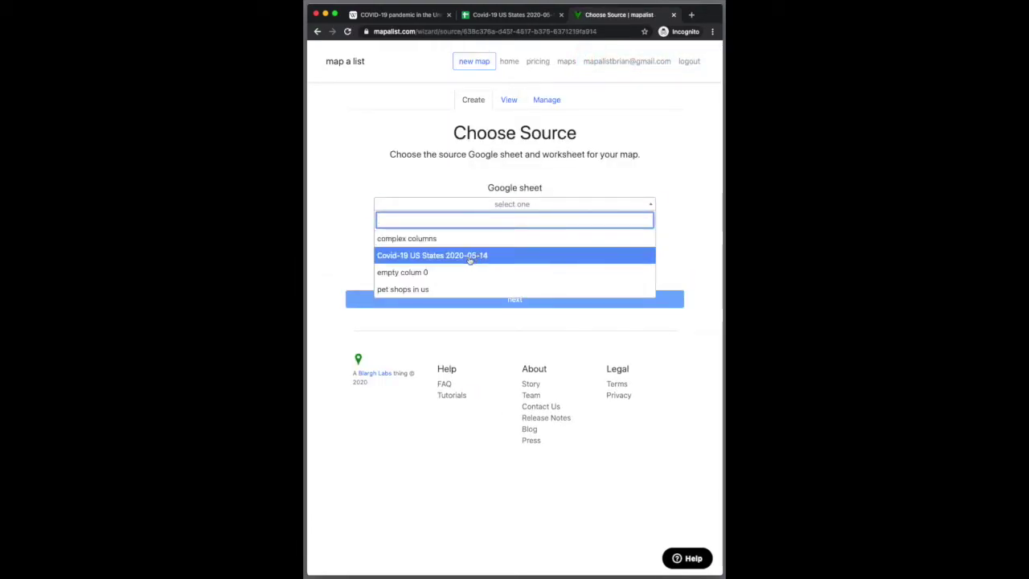
pyautogui.click(471, 258)
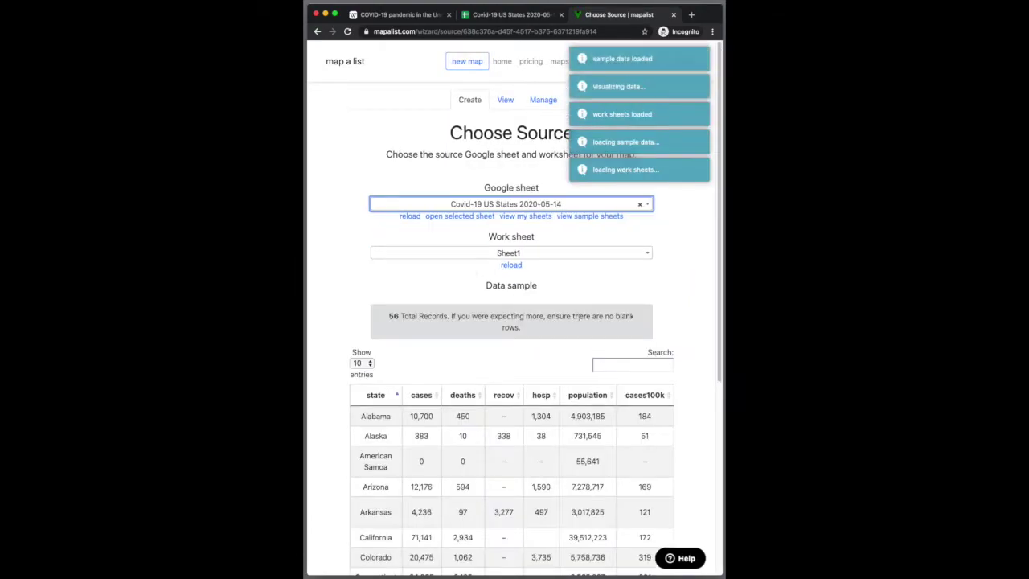
pyautogui.scroll(-3, 651, 313)
pyautogui.scroll(-5, 649, 322)
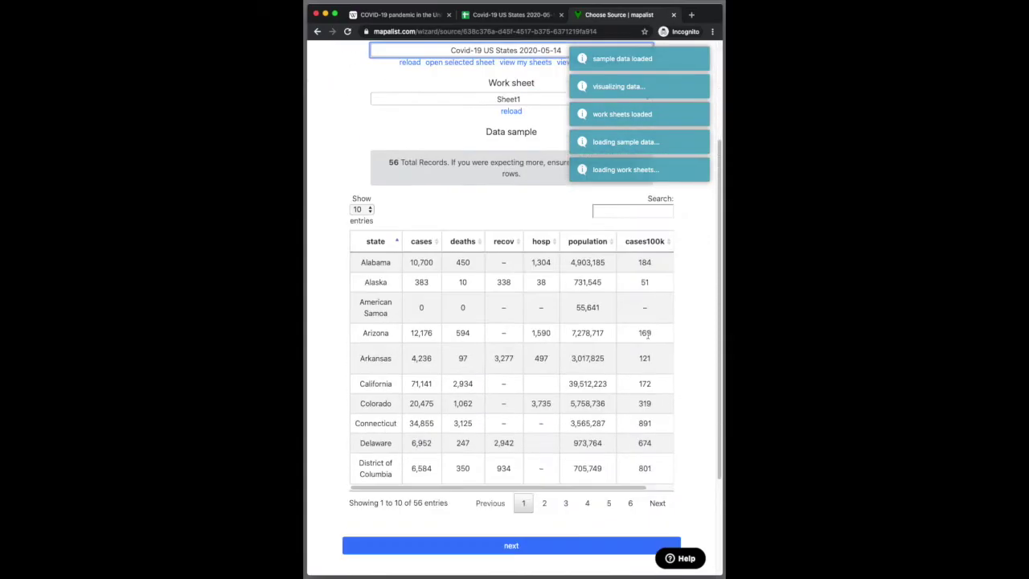
pyautogui.click(522, 546)
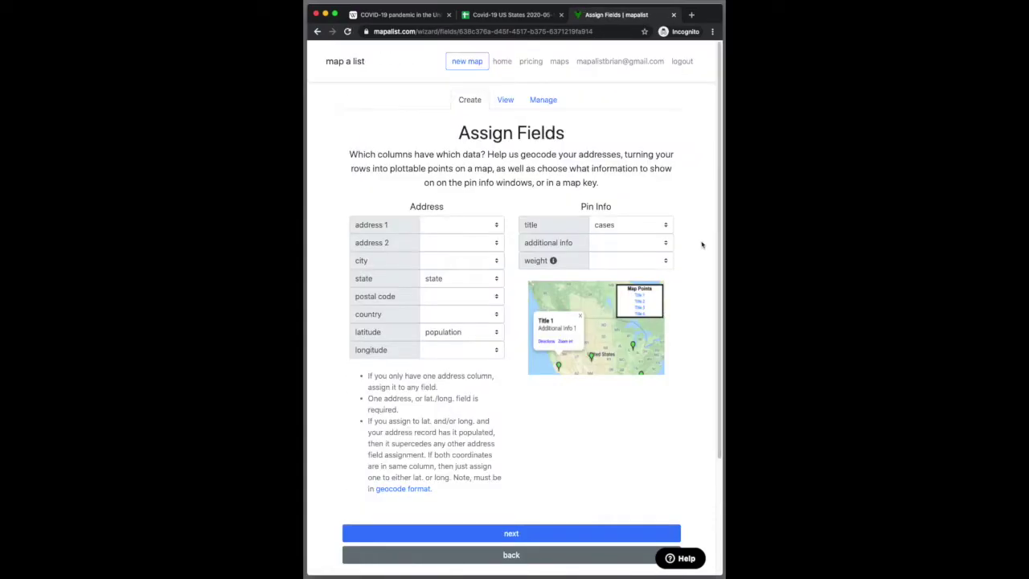
# - Assign the cases column as the pin weight
pyautogui.moveTo(554, 261)
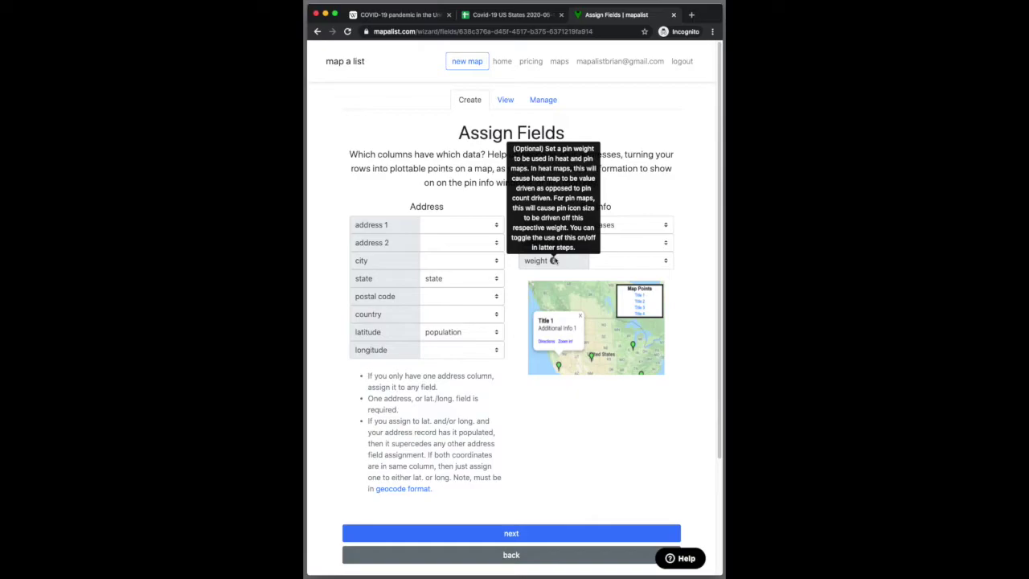
pyautogui.click(645, 264)
pyautogui.click(645, 262)
pyautogui.click(635, 261)
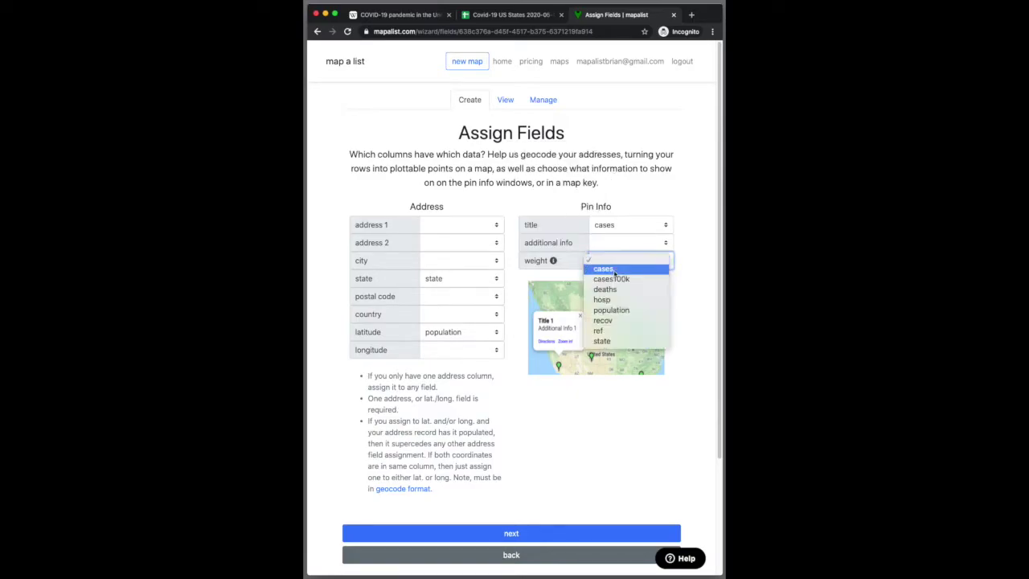
pyautogui.click(605, 268)
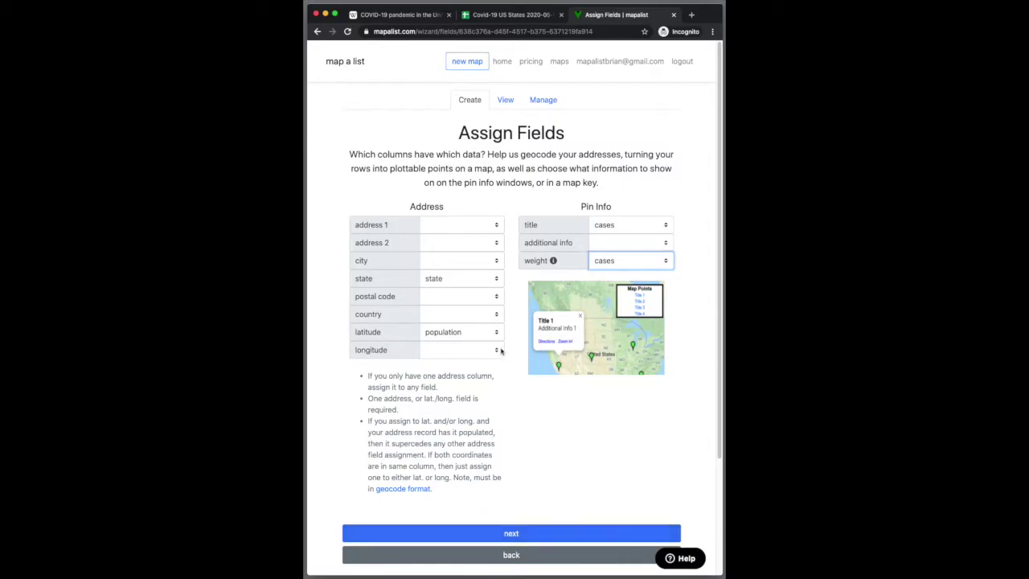
# - Clear population from the latitude field and geocode the states
pyautogui.click(476, 332)
pyautogui.click(459, 289)
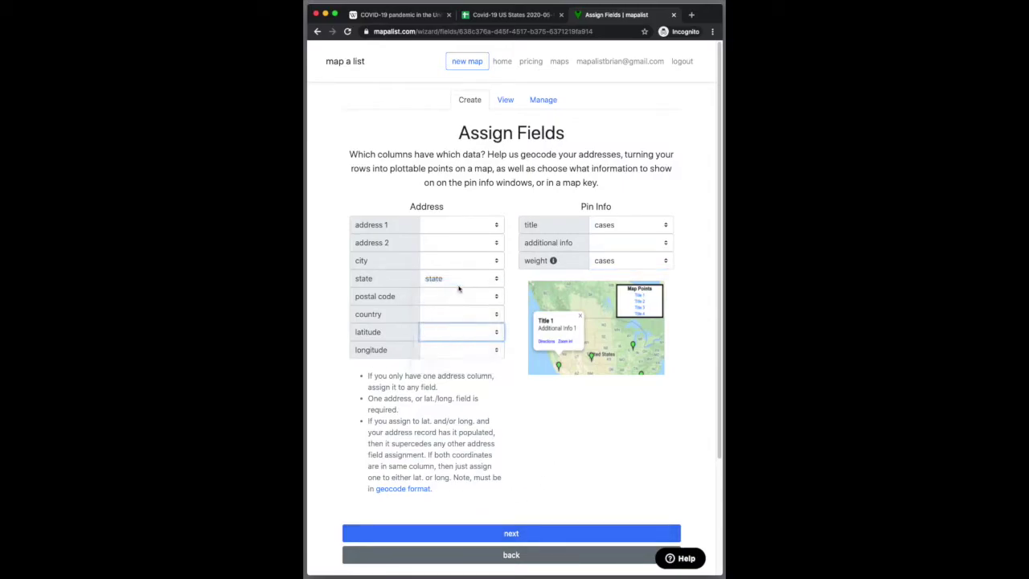
pyautogui.click(566, 533)
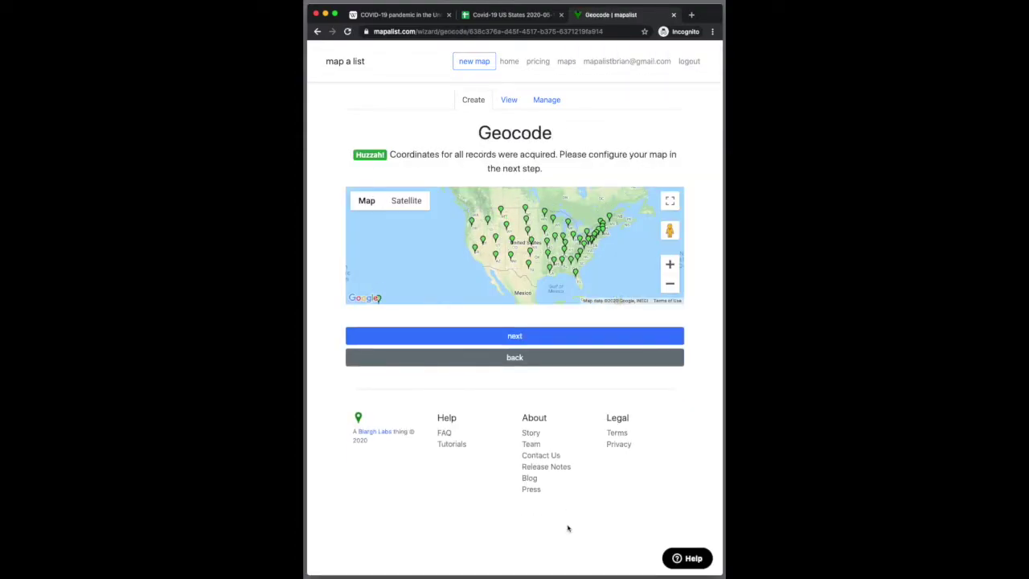
# - Move to Configure and explore the preview map, checking the largest pin's case count
pyautogui.click(519, 336)
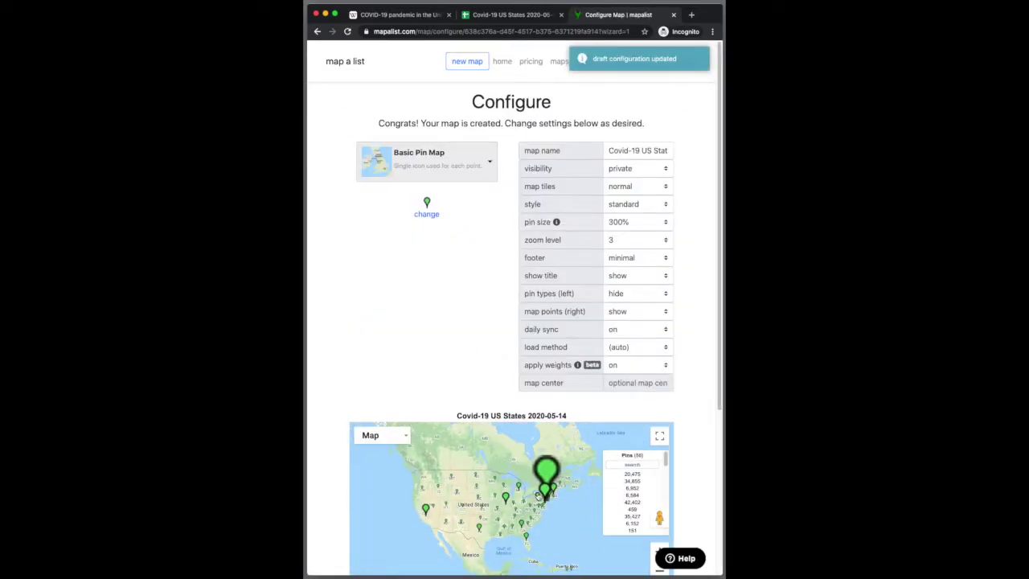
pyautogui.scroll(-2, 588, 534)
pyautogui.moveTo(587, 534); pyautogui.dragTo(553, 486)
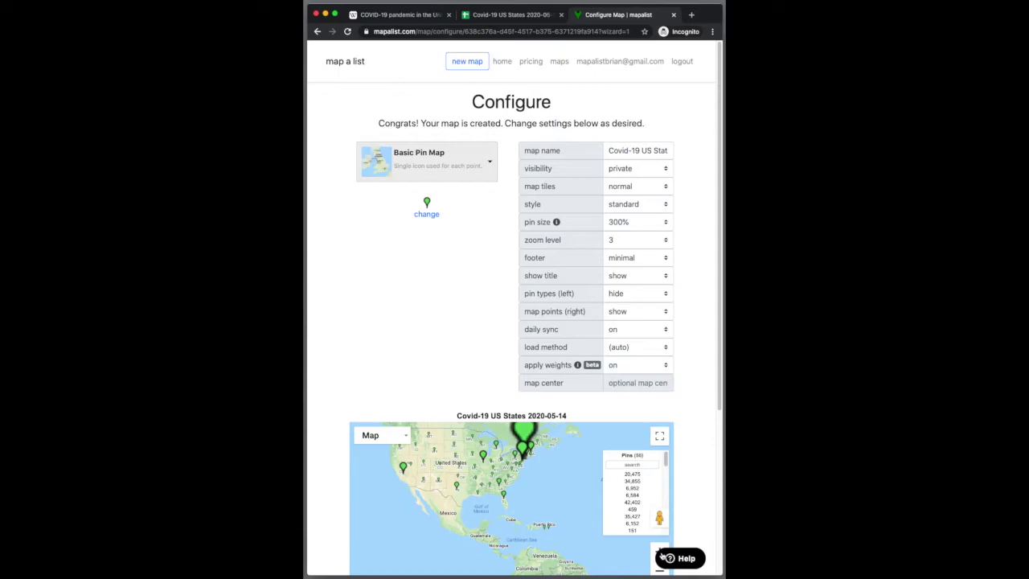
pyautogui.moveTo(703, 572); pyautogui.dragTo(726, 575)
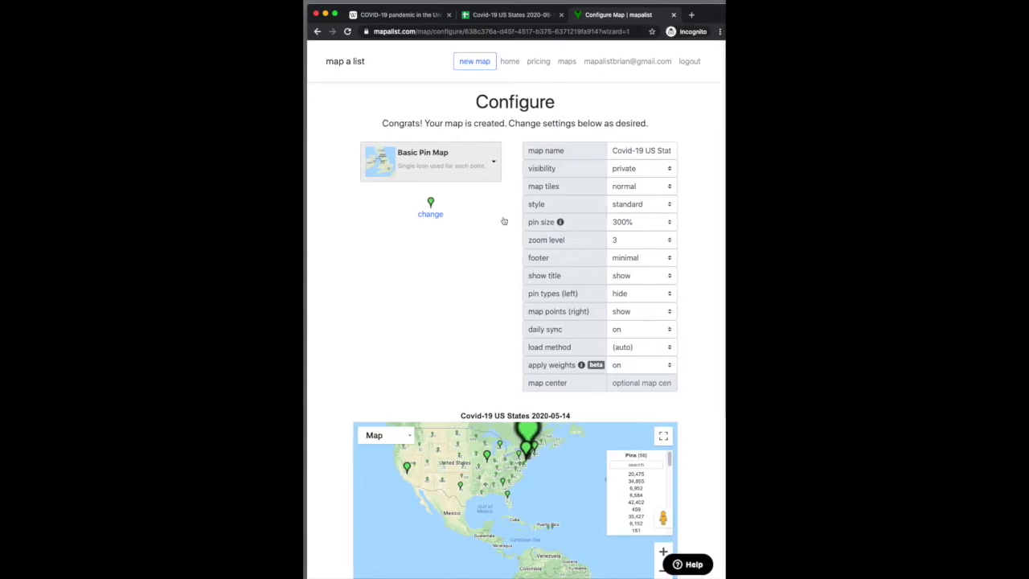
pyautogui.scroll(-5, 420, 253)
pyautogui.click(662, 330)
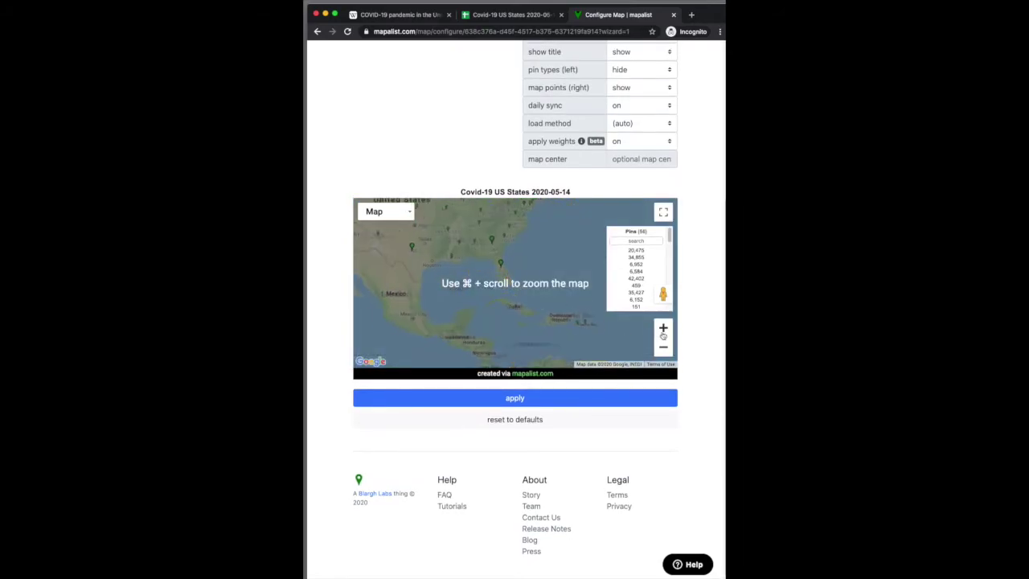
pyautogui.moveTo(558, 235); pyautogui.dragTo(563, 293)
pyautogui.scroll(1, 562, 293)
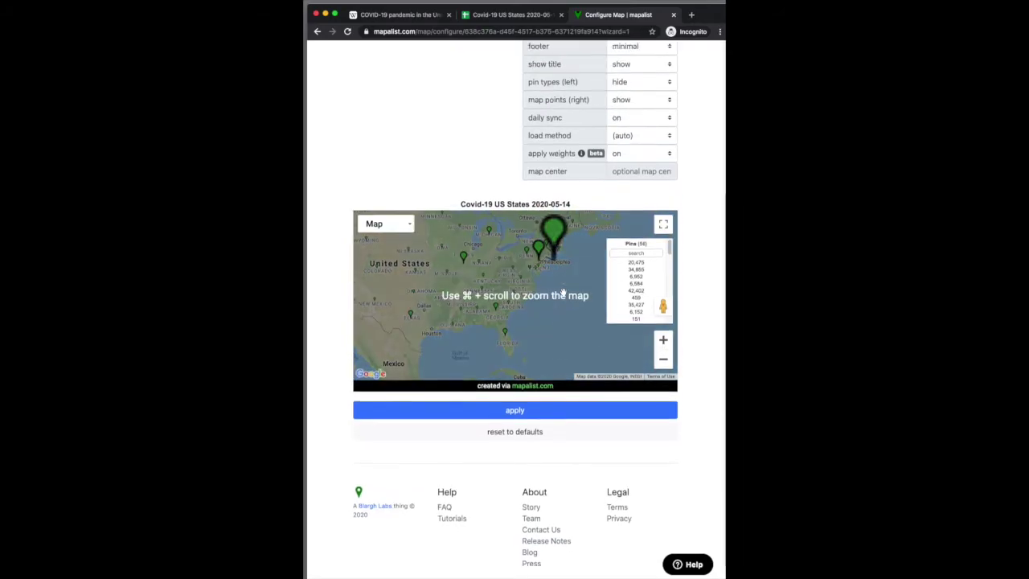
pyautogui.scroll(2, 563, 294)
pyautogui.click(557, 293)
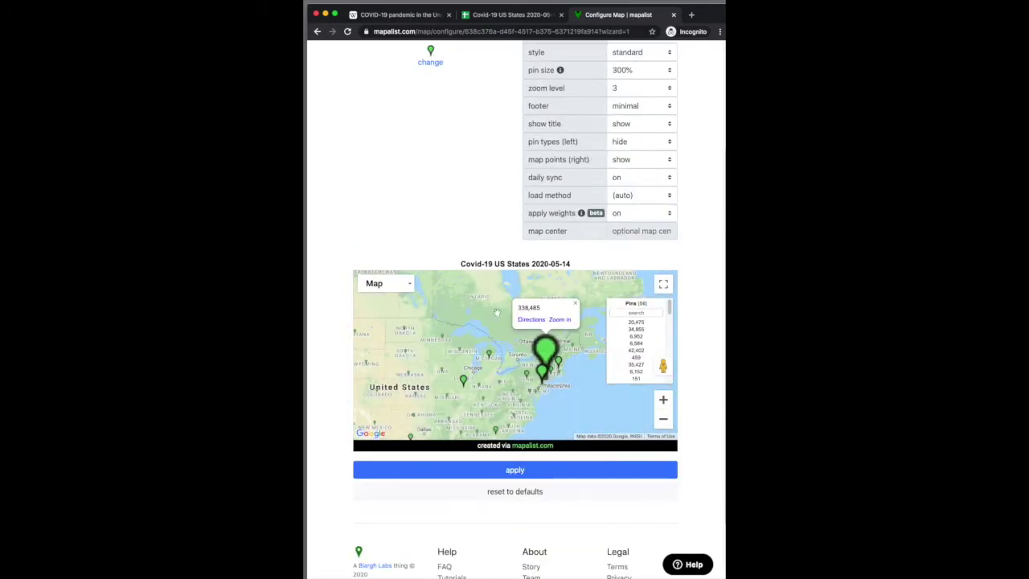
pyautogui.scroll(4, 487, 232)
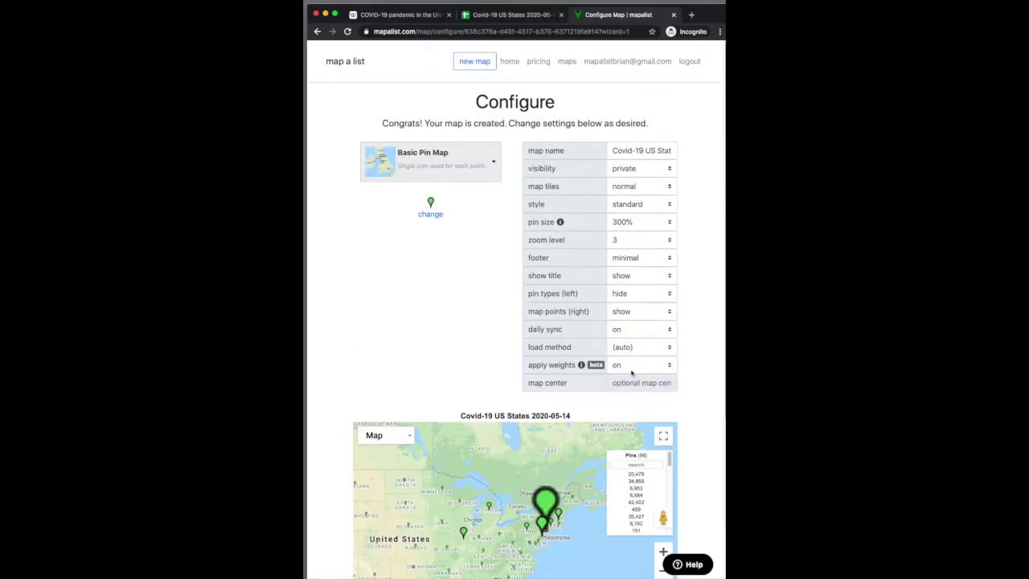
# - Turn apply weights off and set pin size to normal instead of 300%
pyautogui.click(632, 368)
pyautogui.click(623, 375)
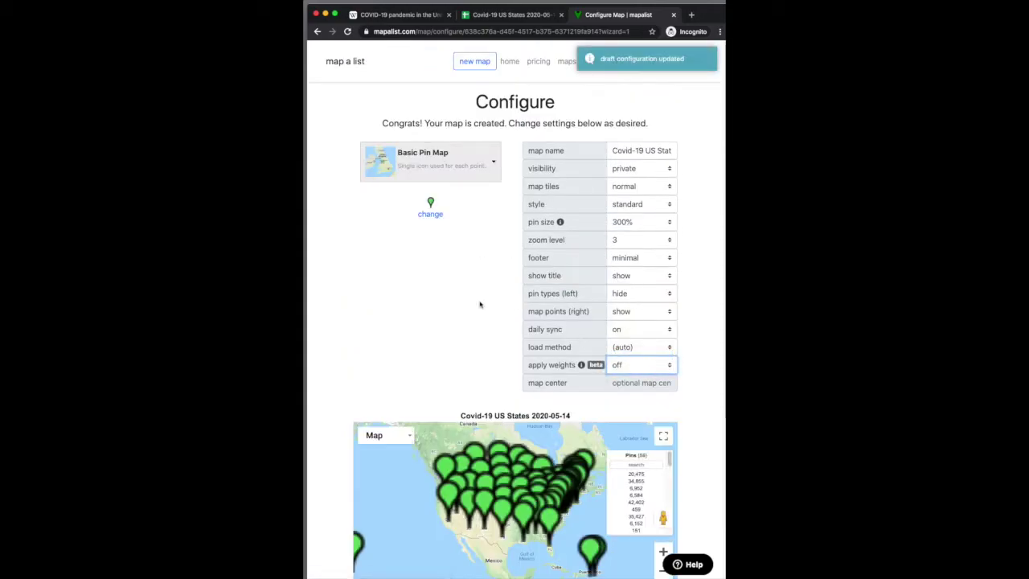
pyautogui.click(625, 221)
pyautogui.click(627, 184)
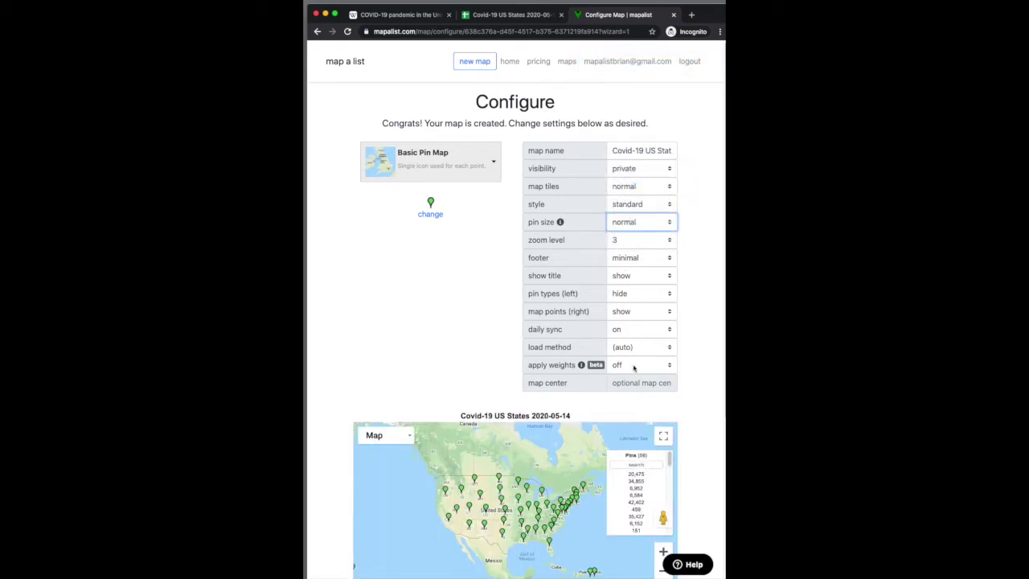
pyautogui.click(466, 168)
# - Make it a Heat Map with weights on and night style, and apply the changes
pyautogui.click(454, 380)
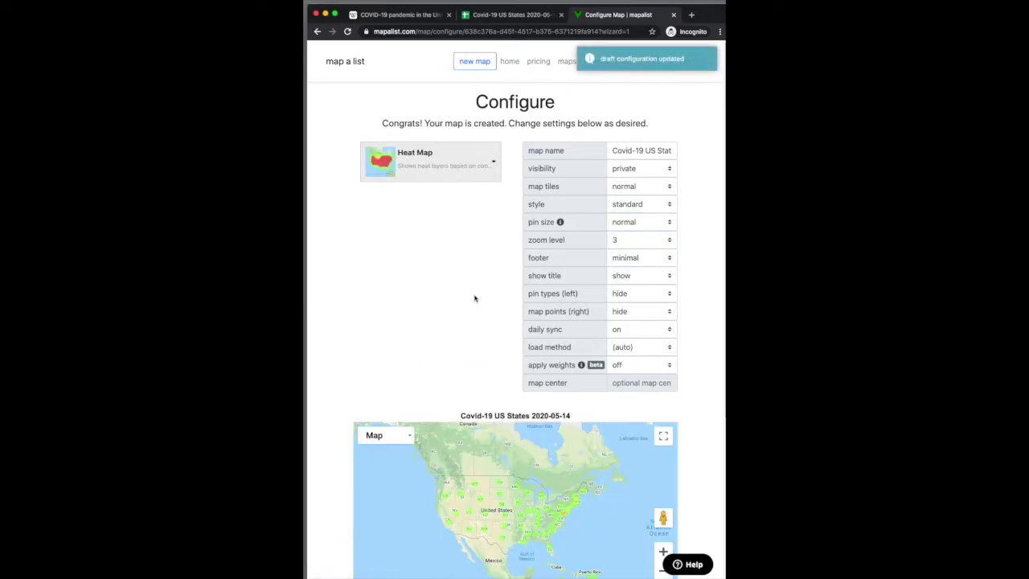
pyautogui.scroll(-2, 474, 298)
pyautogui.click(633, 291)
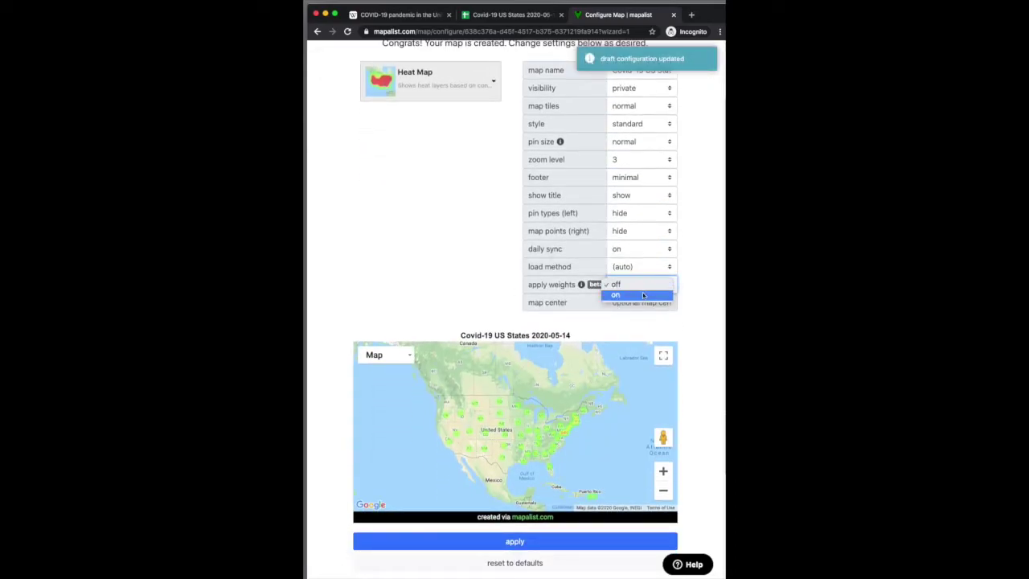
pyautogui.click(644, 296)
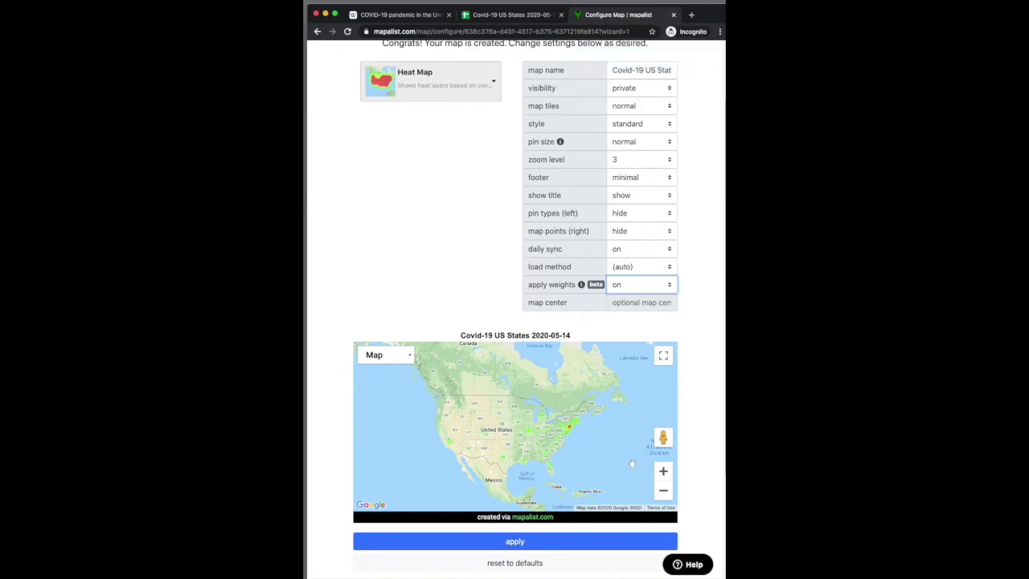
pyautogui.click(635, 124)
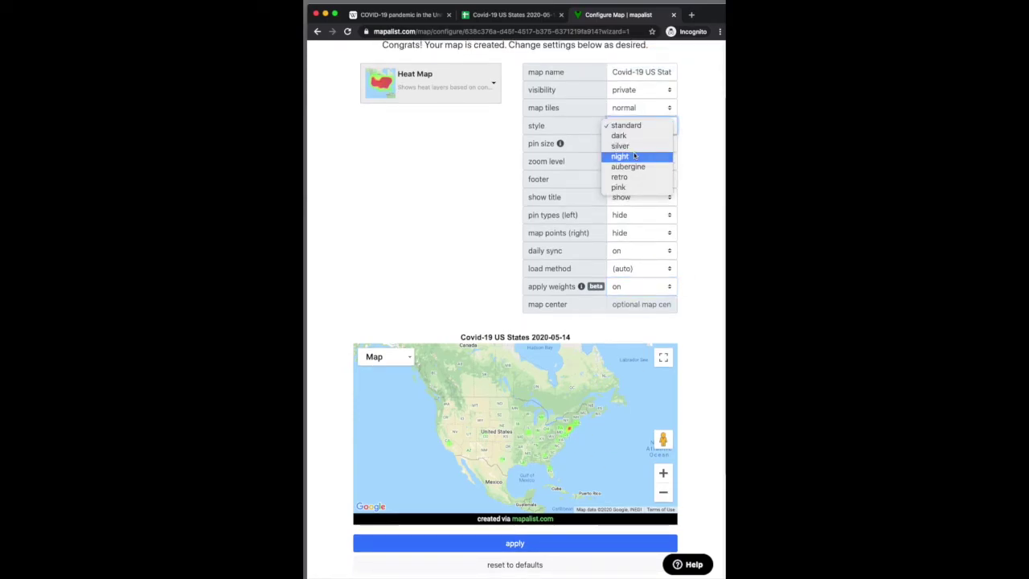
pyautogui.click(635, 156)
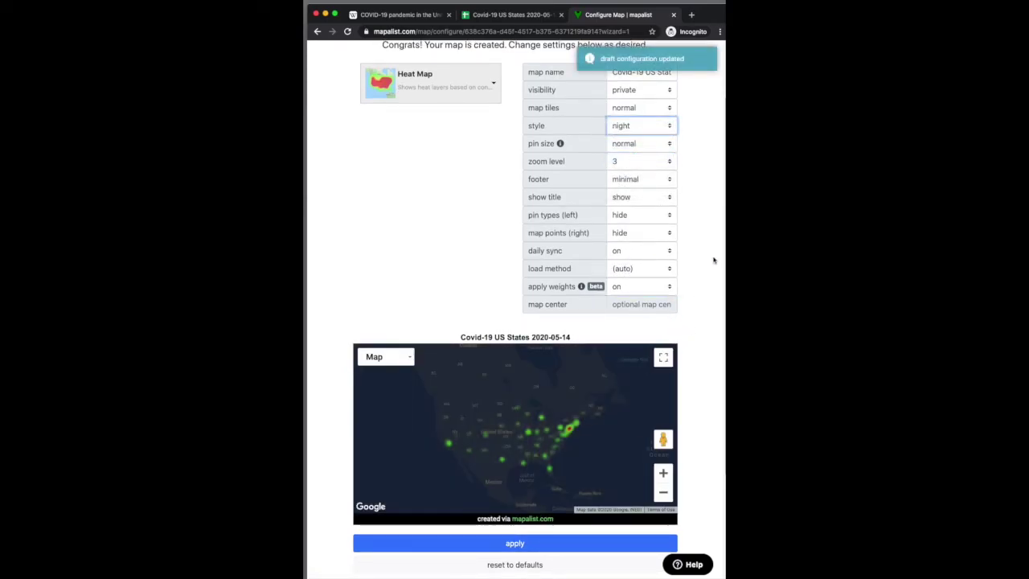
pyautogui.scroll(2, 705, 349)
pyautogui.scroll(-4, 705, 350)
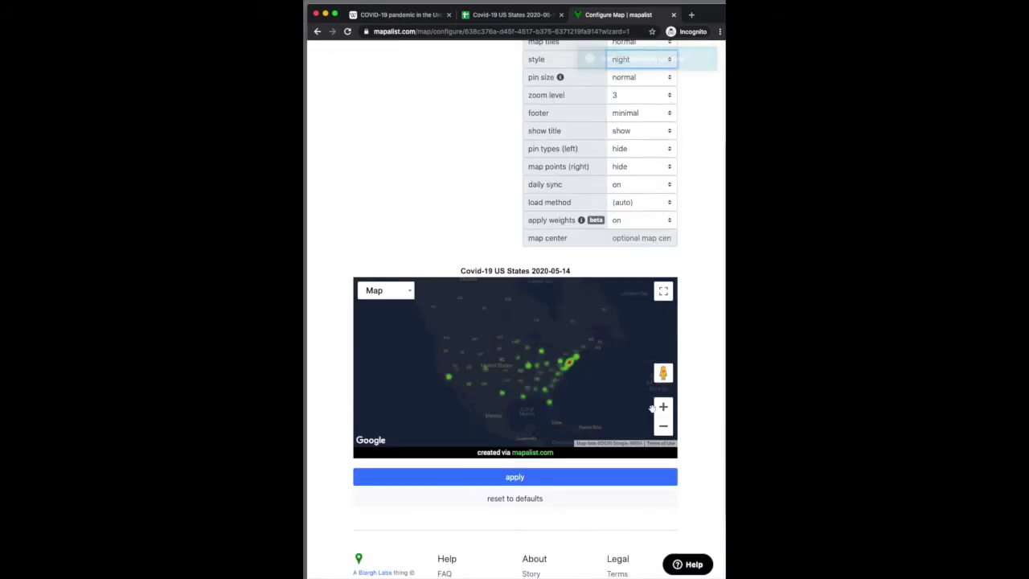
pyautogui.click(541, 478)
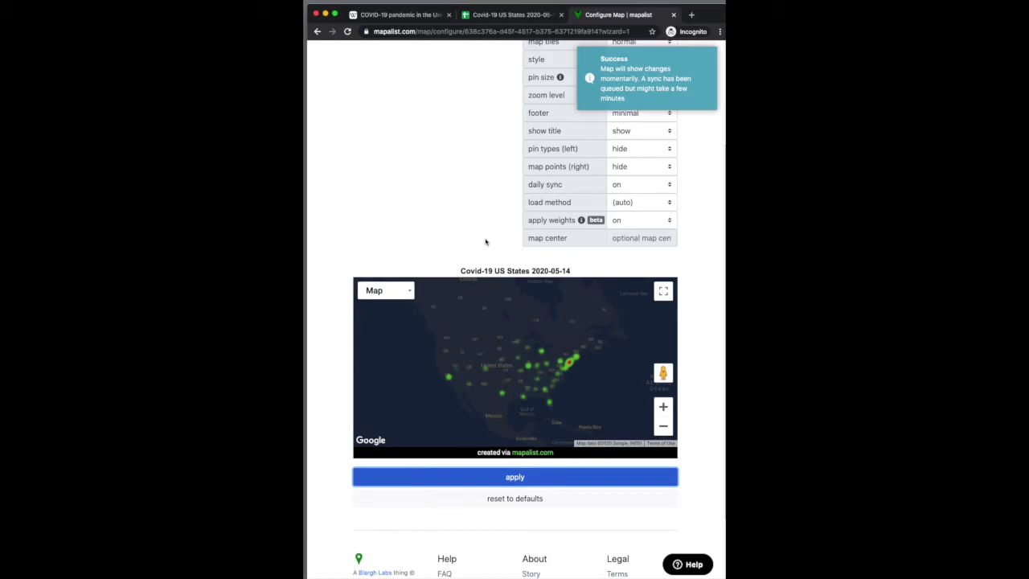
pyautogui.scroll(-3, 611, 258)
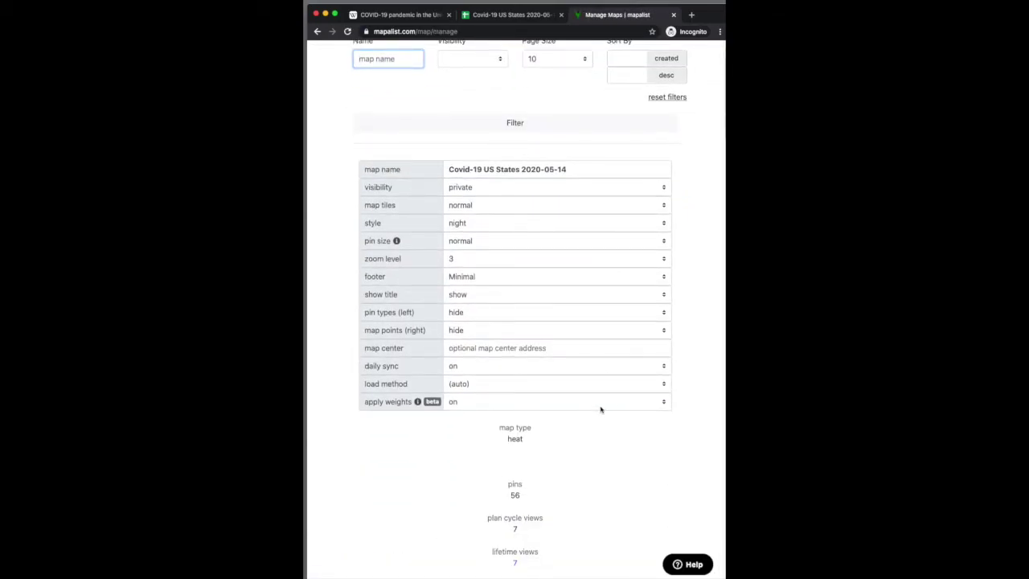
# - Keep the heat map private and review its field assignments and linked sheet details
pyautogui.click(536, 189)
pyautogui.click(539, 193)
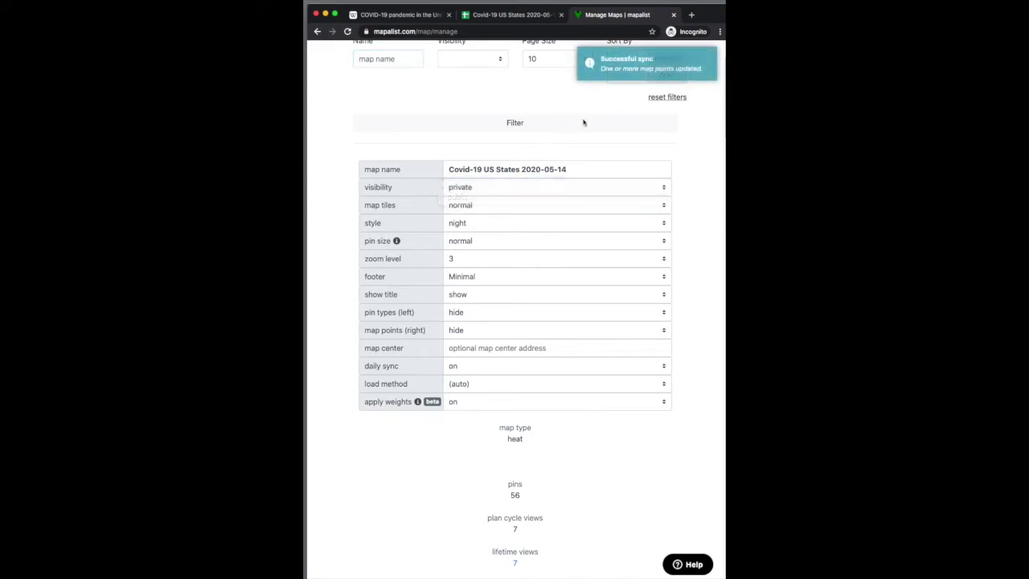
pyautogui.scroll(-5, 562, 324)
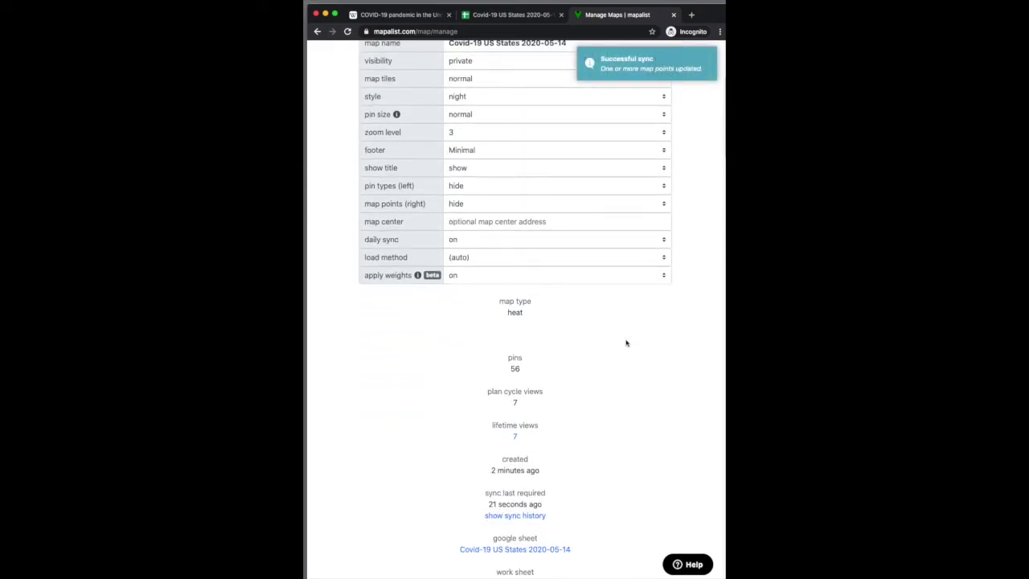
pyautogui.scroll(5, 625, 342)
pyautogui.scroll(-8, 583, 341)
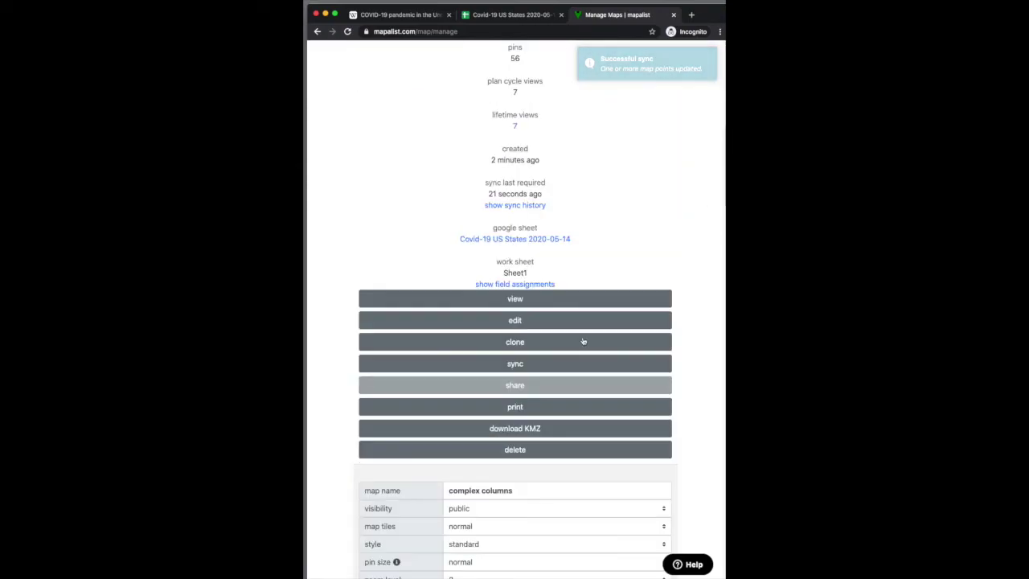
pyautogui.click(544, 287)
pyautogui.scroll(5, 602, 301)
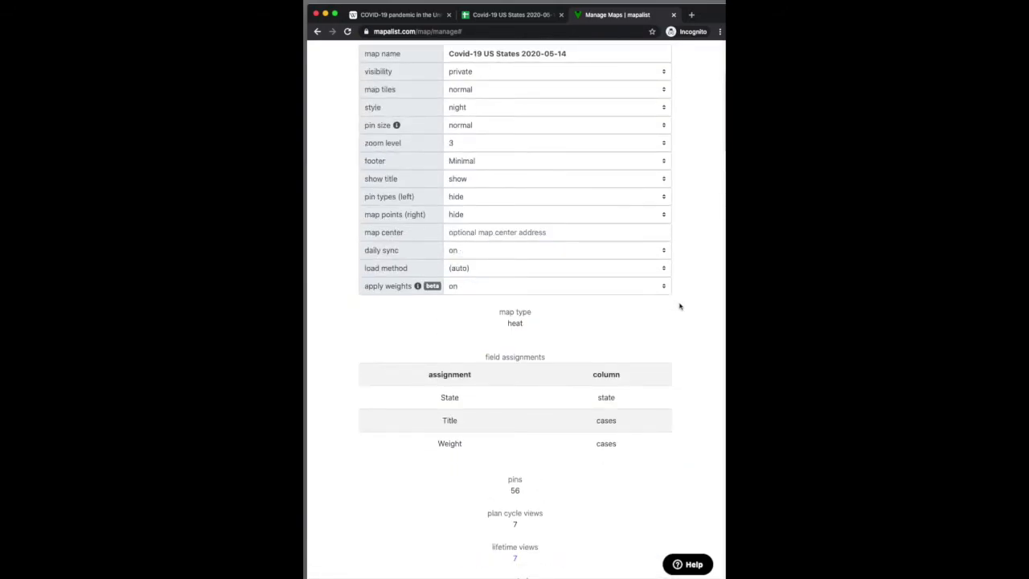
pyautogui.scroll(3, 679, 306)
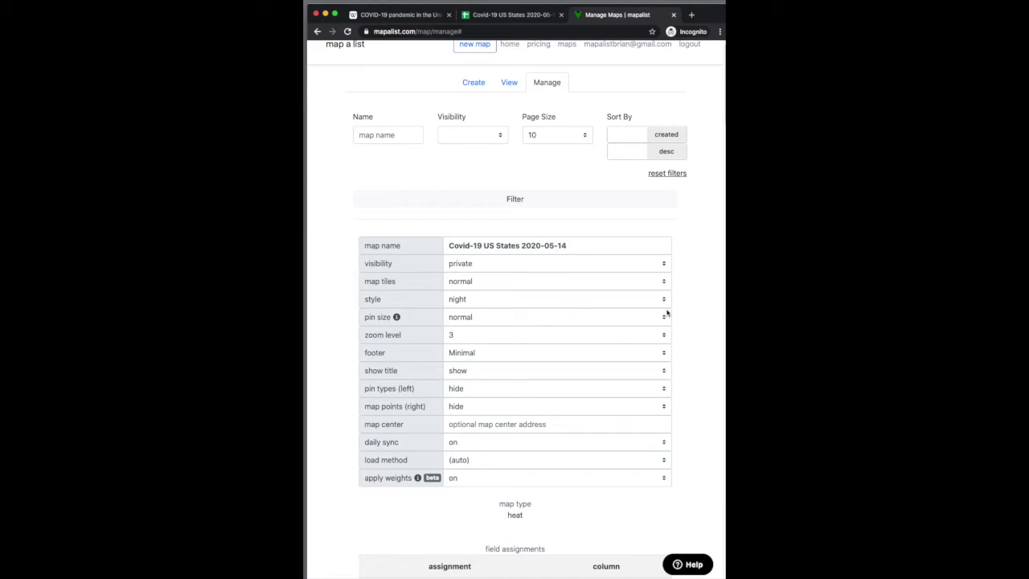
pyautogui.scroll(1, 666, 312)
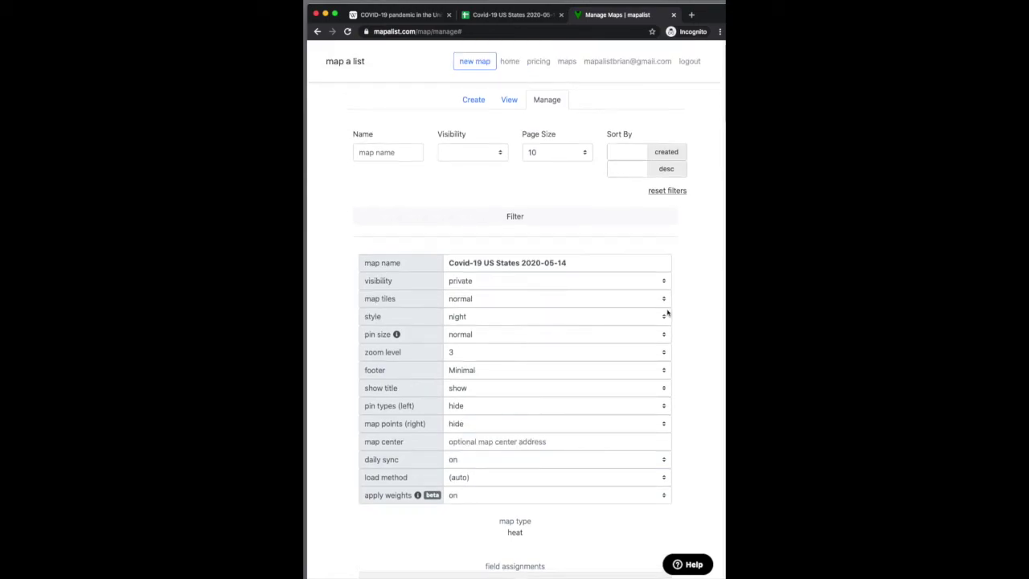
pyautogui.scroll(-4, 666, 312)
pyautogui.scroll(4, 667, 313)
pyautogui.scroll(-8, 681, 268)
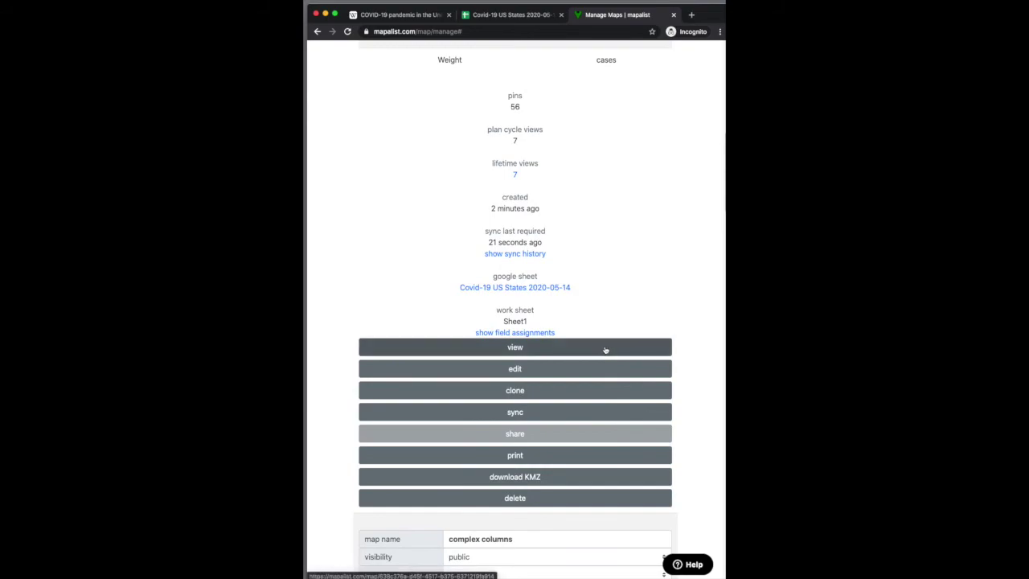
# - View the published night-style COVID-19 heat map full-screen in a new browser tab
pyautogui.click(605, 349)
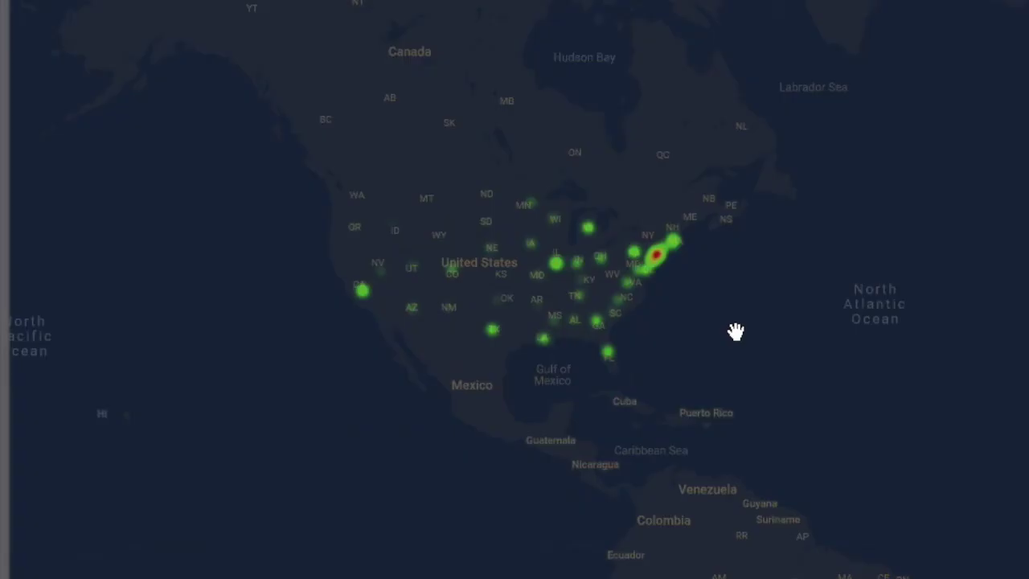